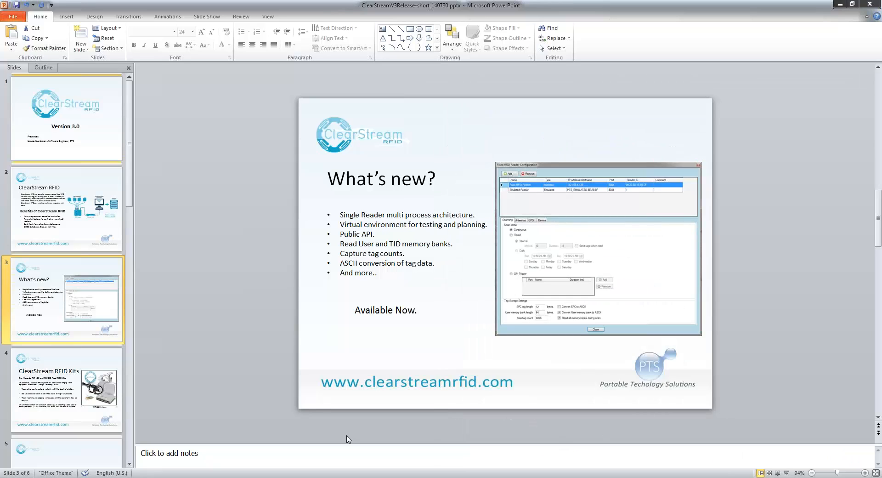
Switch to ClearStream RFID and set Process 1's source type to RFID and its destination type to ODBC.
mouse_move(316, 477)
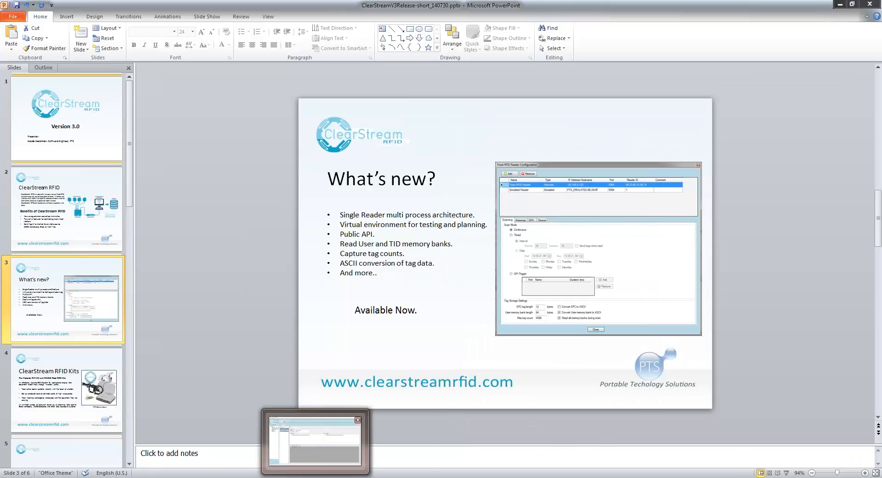
click(316, 446)
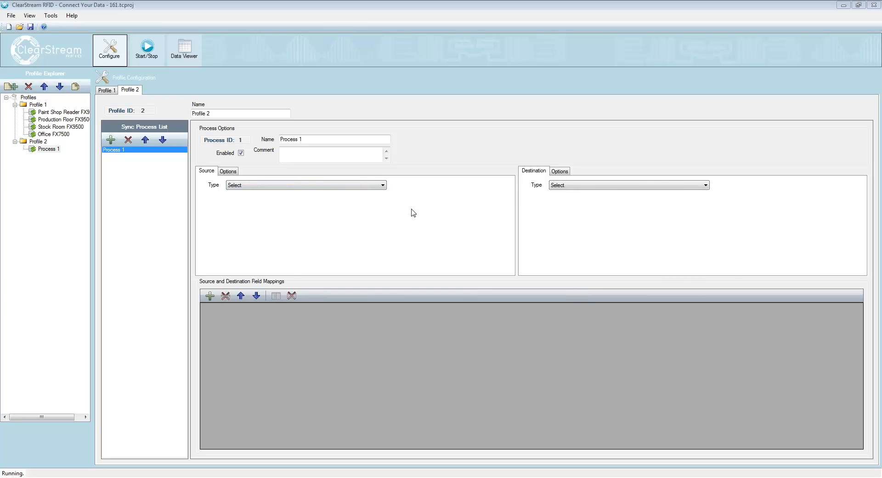
click(384, 186)
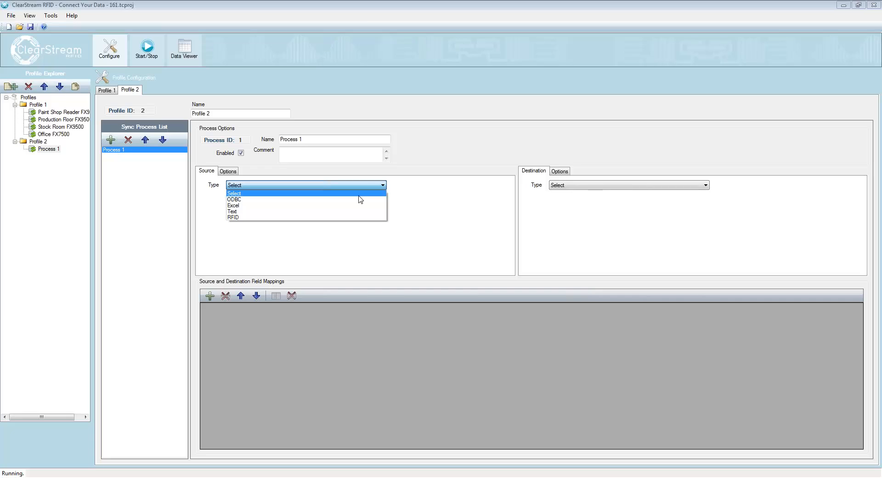
click(247, 217)
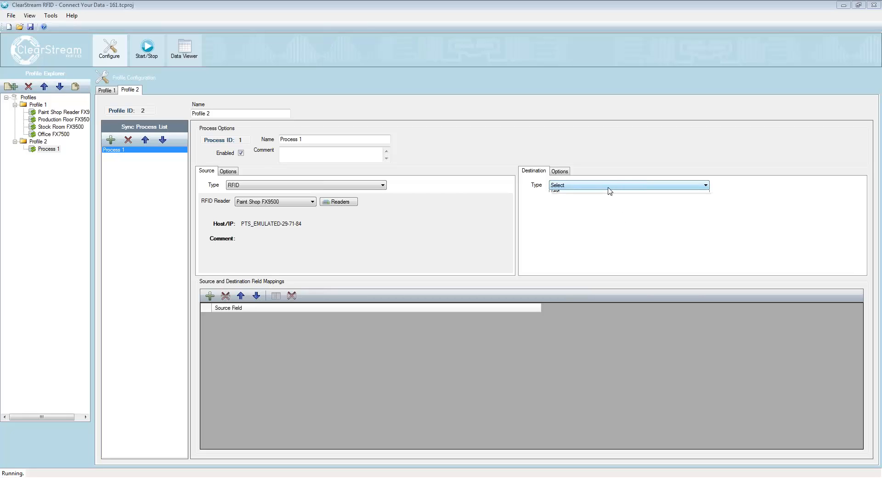
click(608, 188)
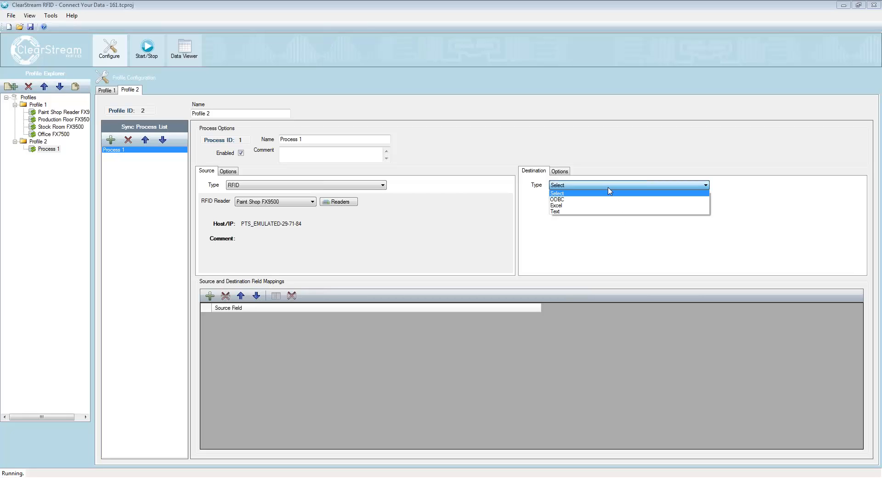
click(568, 204)
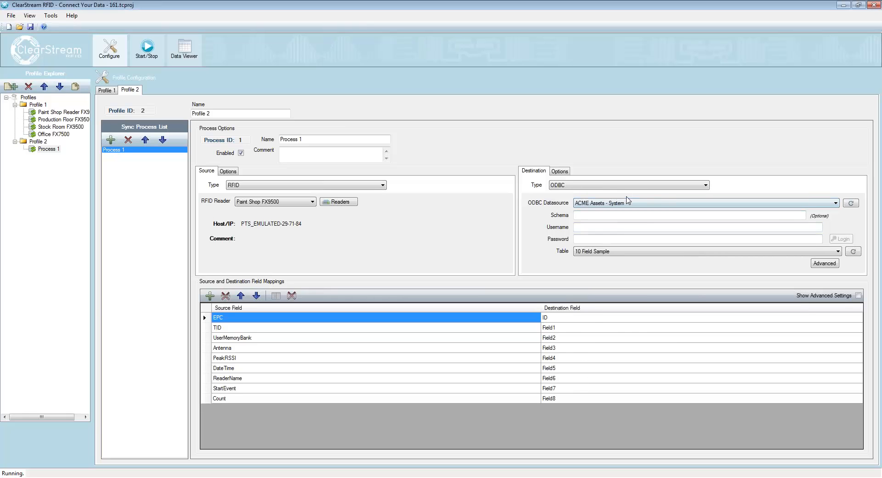
Select the RFID SQL Server - System datasource for the destination and log in with username sa and the account password.
click(652, 204)
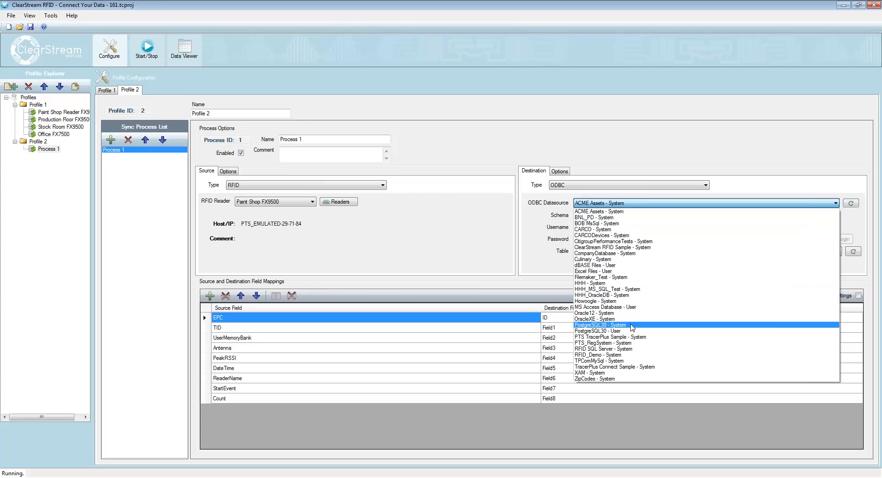
click(605, 352)
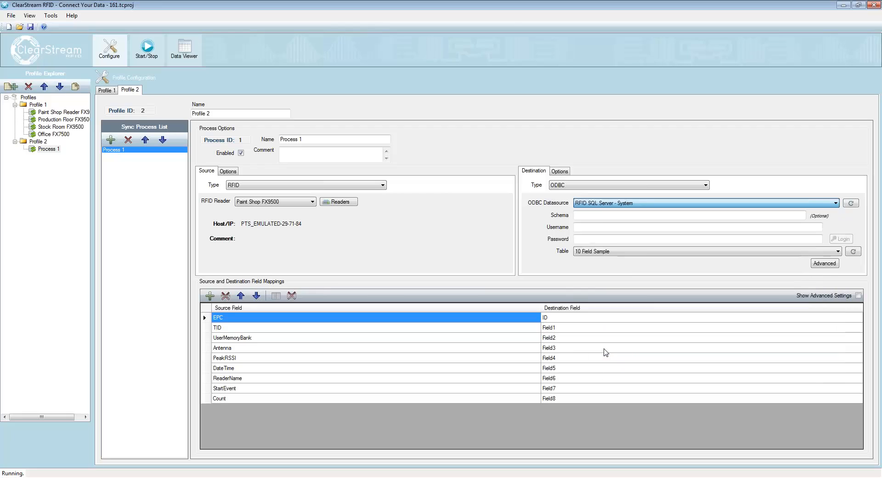
click(601, 228)
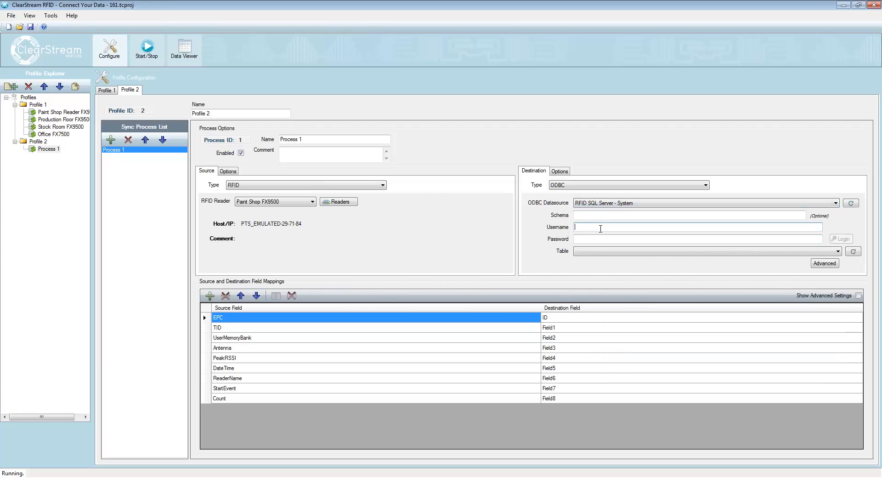
text(sa)
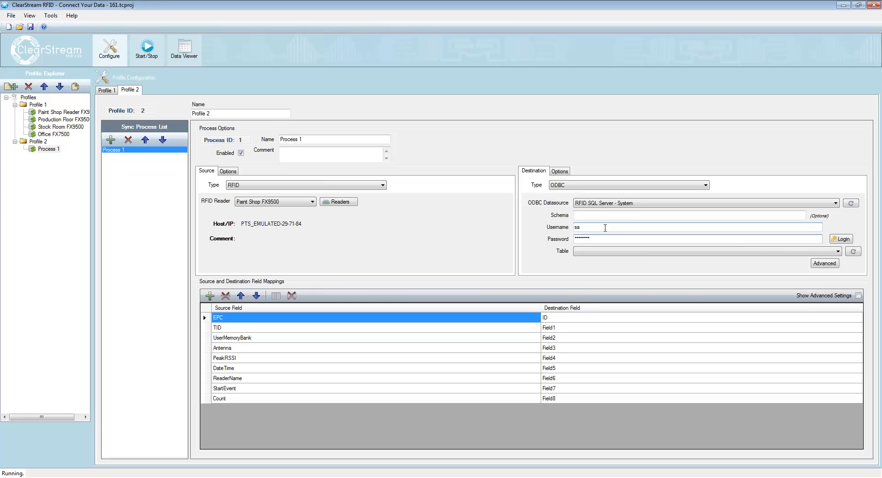
click(843, 239)
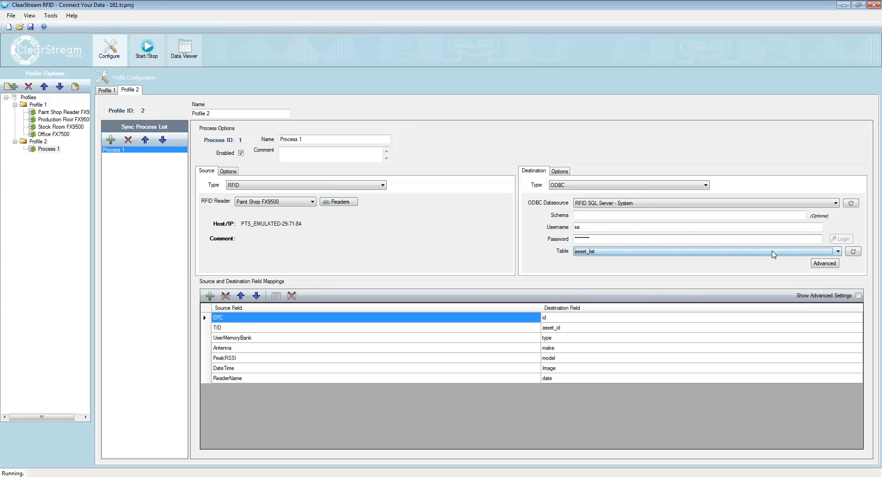
Choose RFIDTagList as the destination table and remove its id field from the field mappings.
click(773, 252)
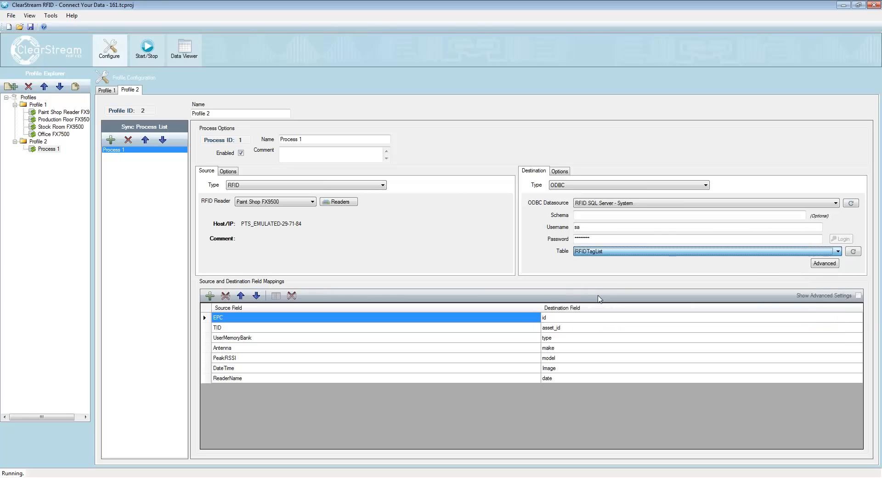
click(607, 299)
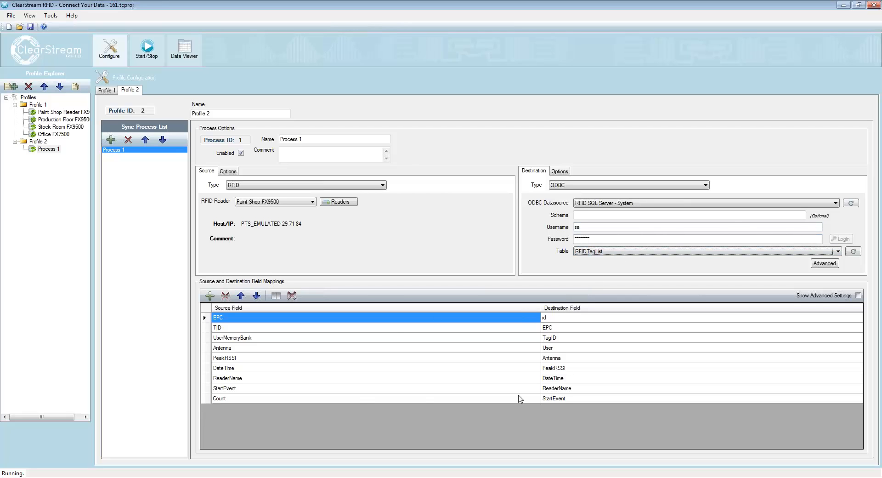
click(548, 322)
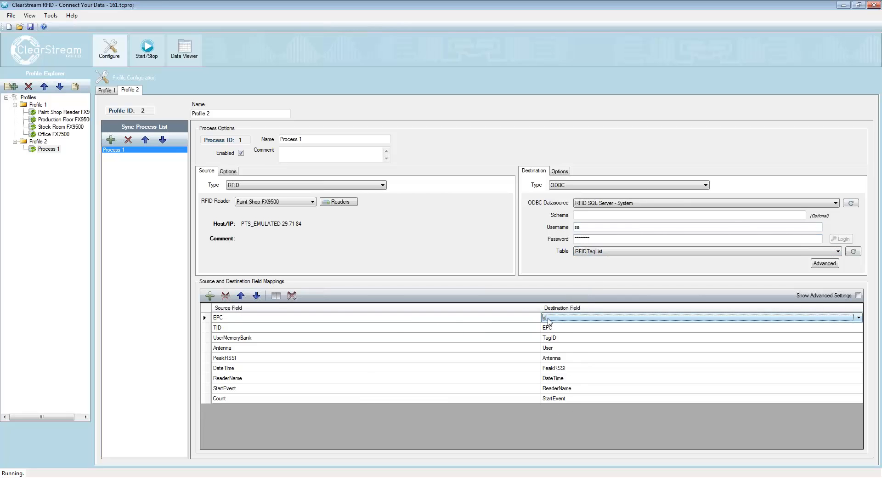
click(225, 295)
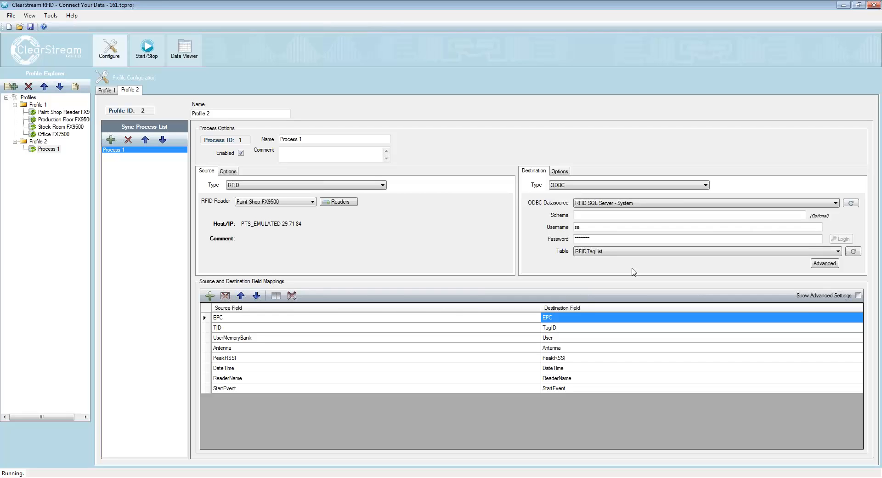
Set the destination's post type to UpdateExistingAppendIfNotFound with EPC as the update field.
click(561, 173)
click(610, 192)
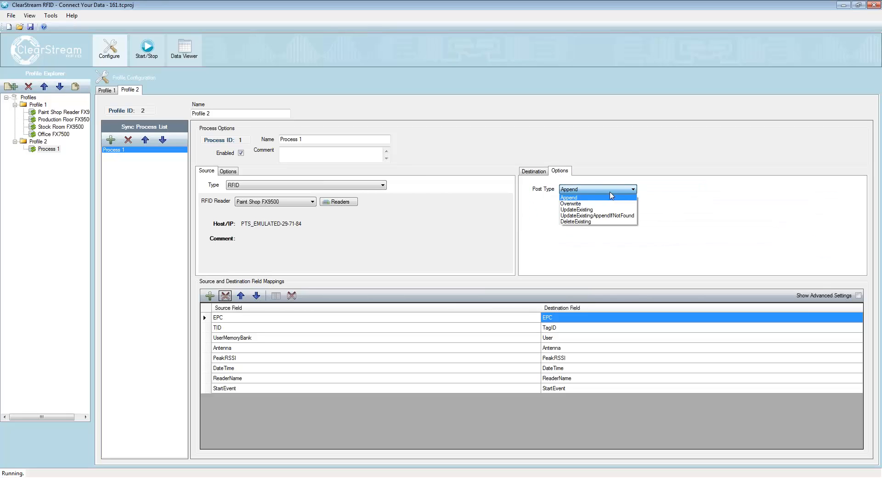
click(590, 214)
click(540, 215)
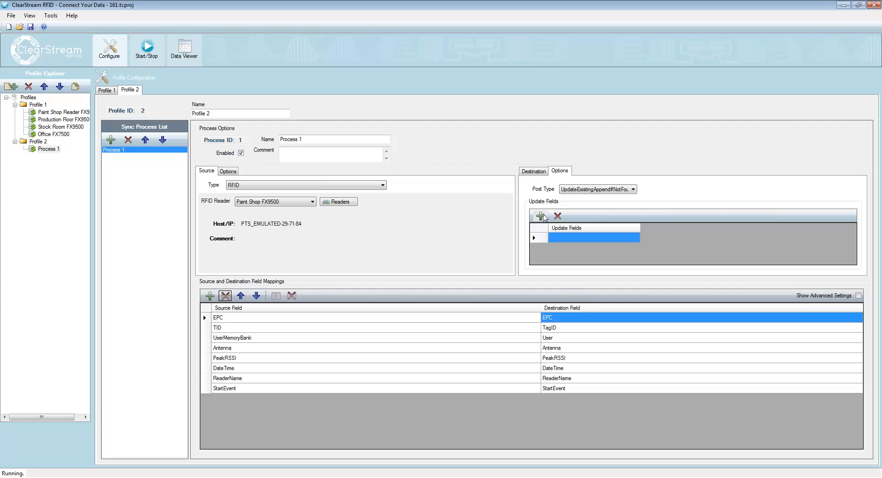
click(599, 238)
click(636, 238)
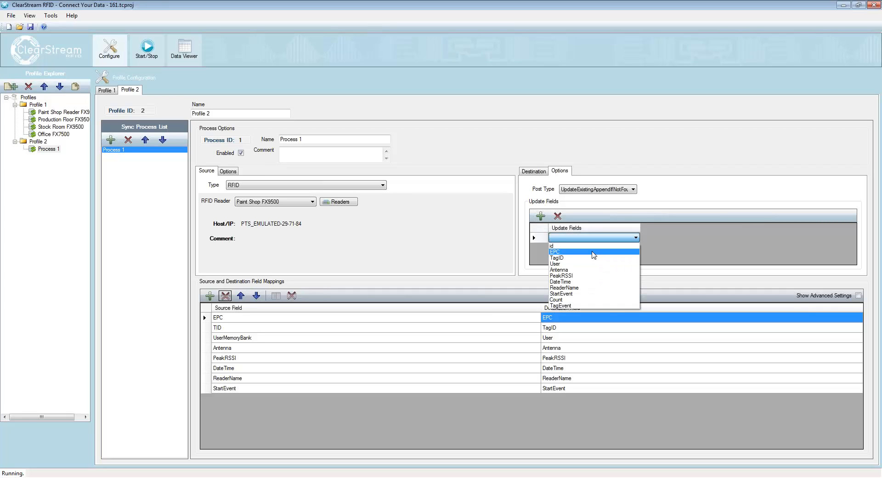
click(595, 251)
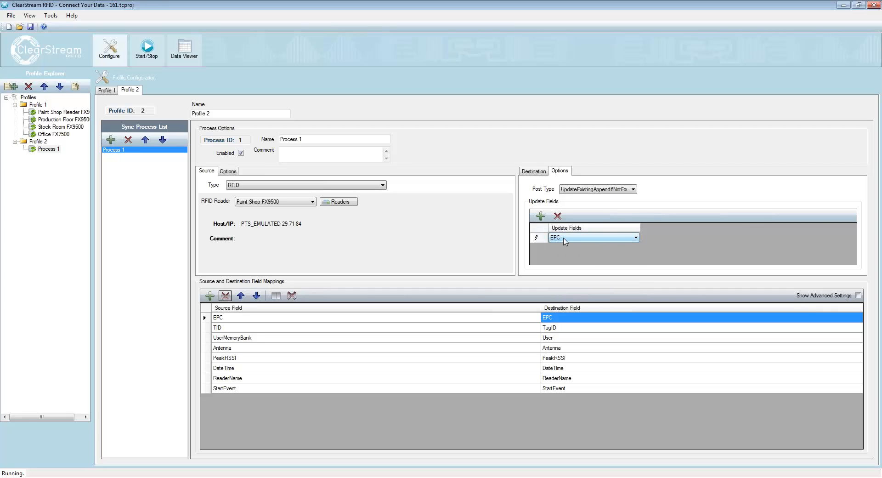
click(535, 172)
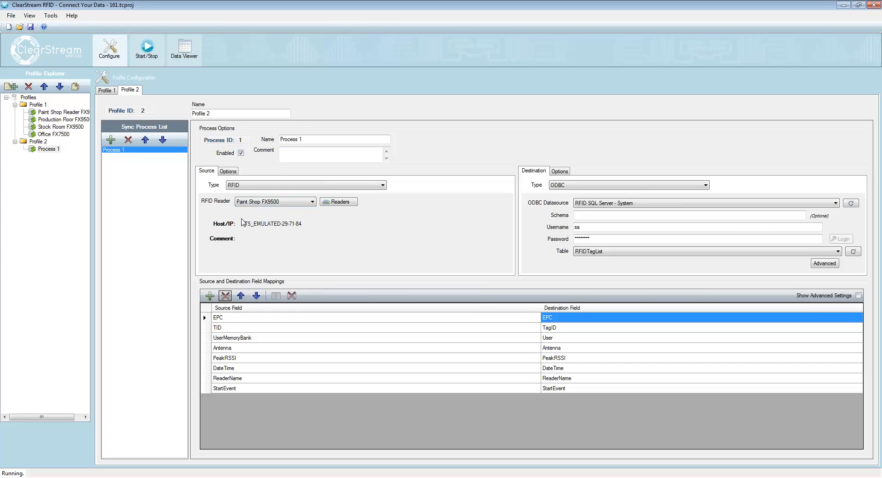
Add a Motorola reader to the fixed RFID reader configuration and name it FX7500.
click(331, 203)
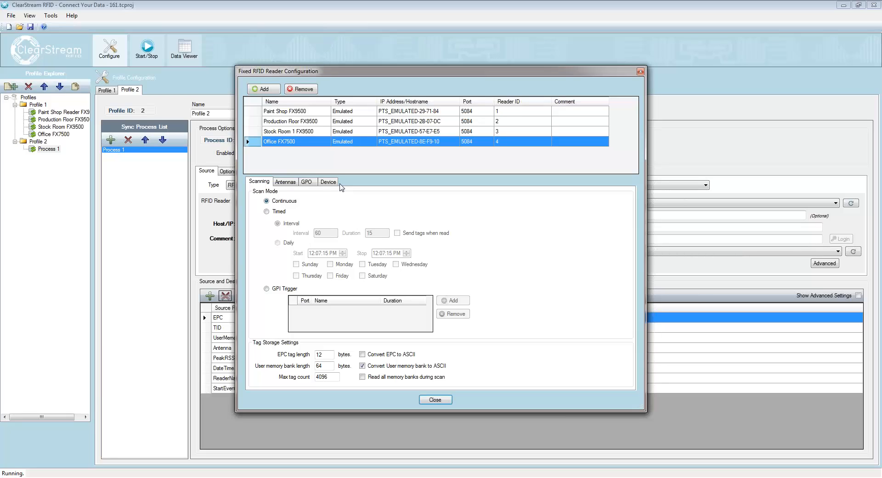
click(265, 90)
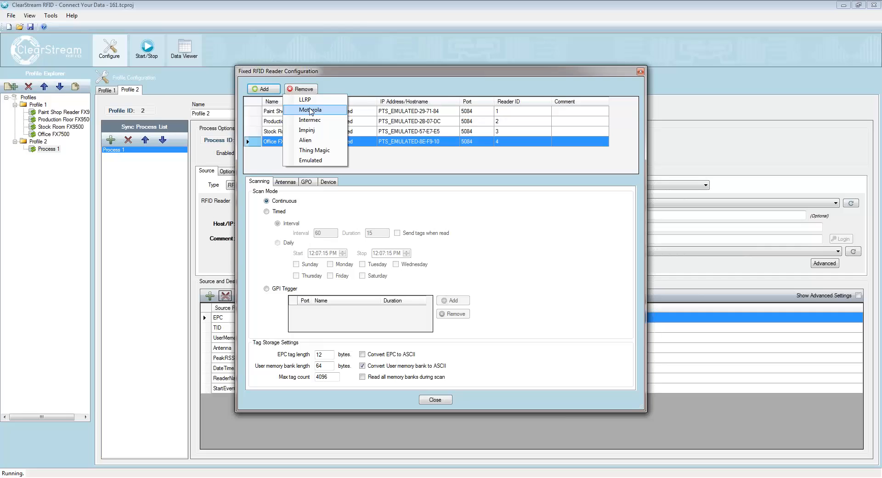
click(311, 110)
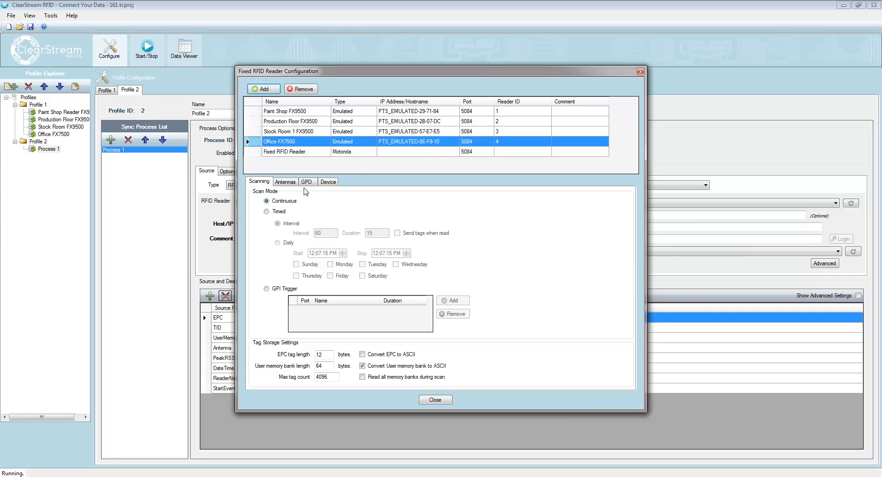
click(289, 152)
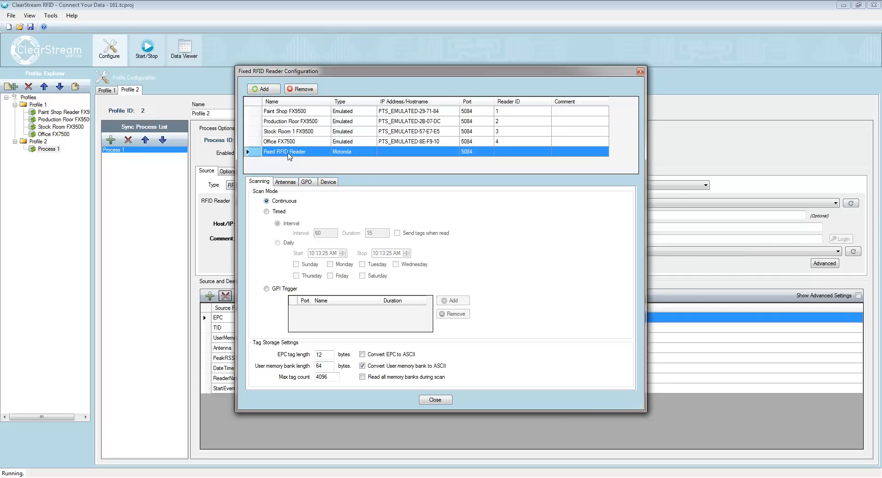
click(294, 152)
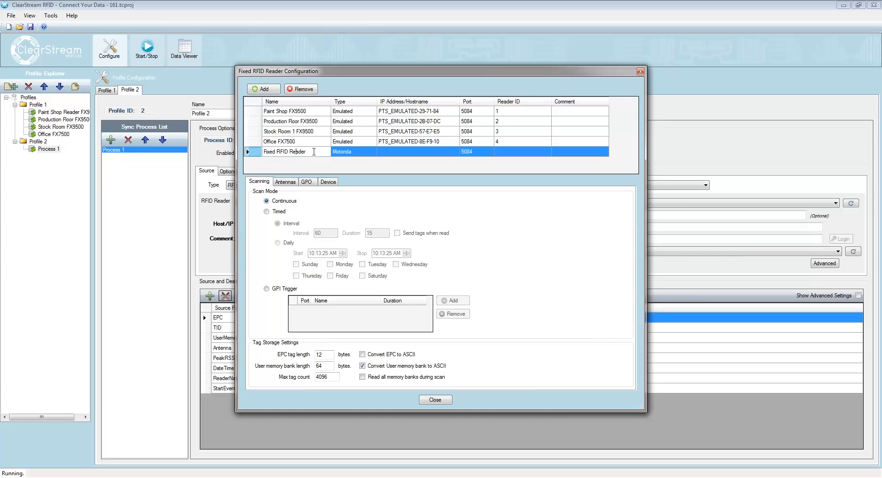
text(FX7500)
Set the FX7500 reader's IP address to 192.168.4.125.
click(384, 153)
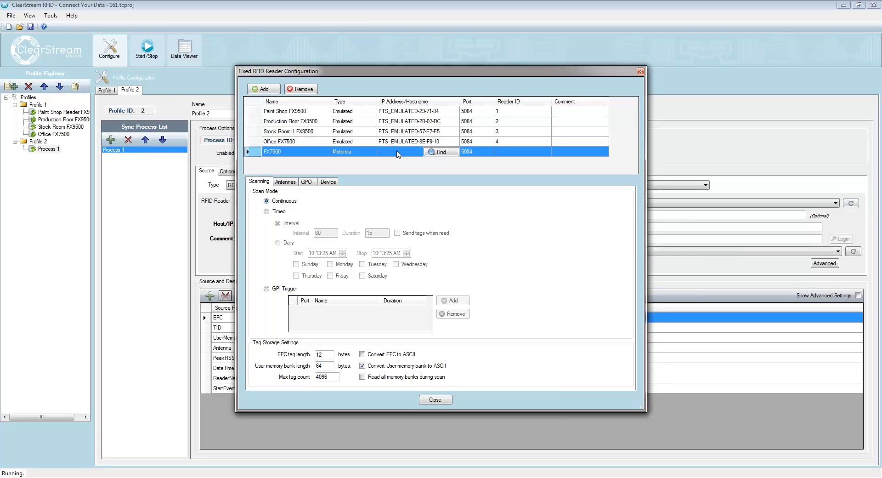
click(398, 153)
text(192.168.4.125)
key(Return)
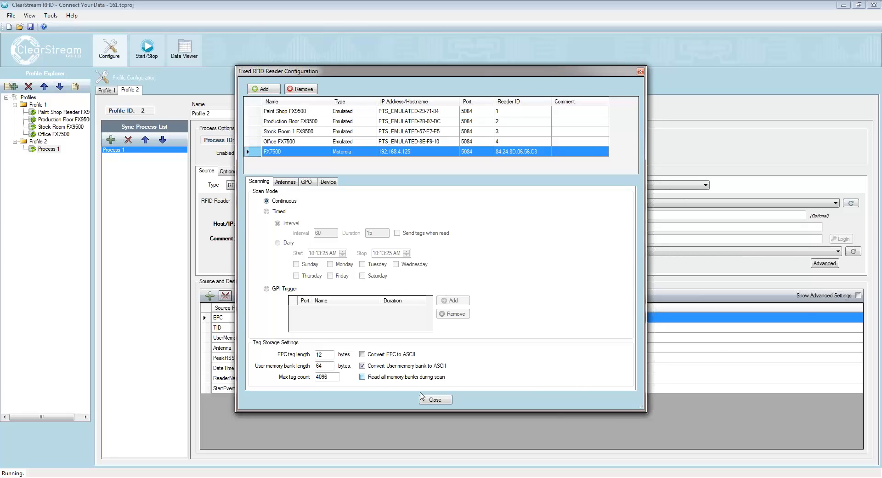
Add an antenna to the FX7500 reader and name it Portal 1.
click(284, 182)
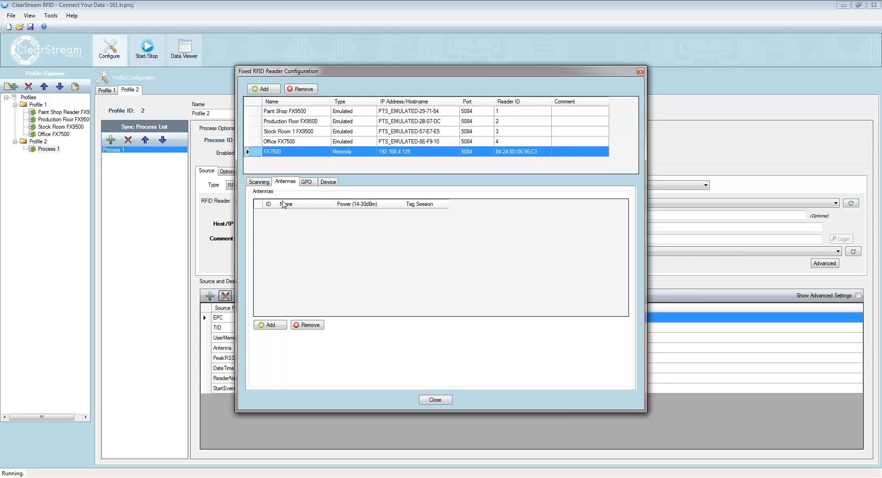
click(267, 326)
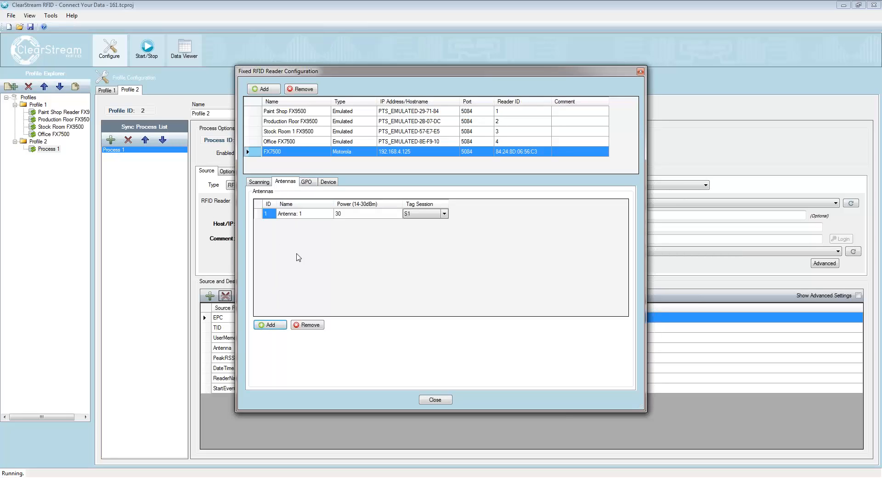
click(298, 215)
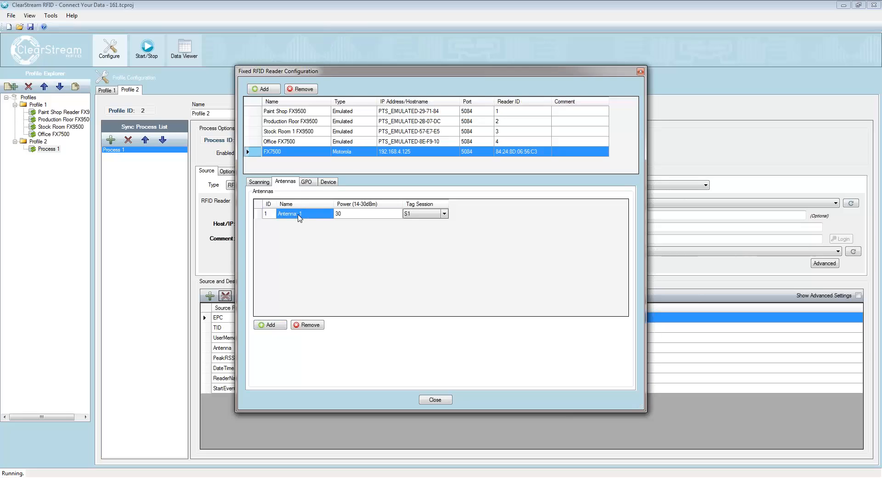
click(306, 215)
text(portal 1)
click(281, 213)
key(BackSpace)
text(P)
click(269, 215)
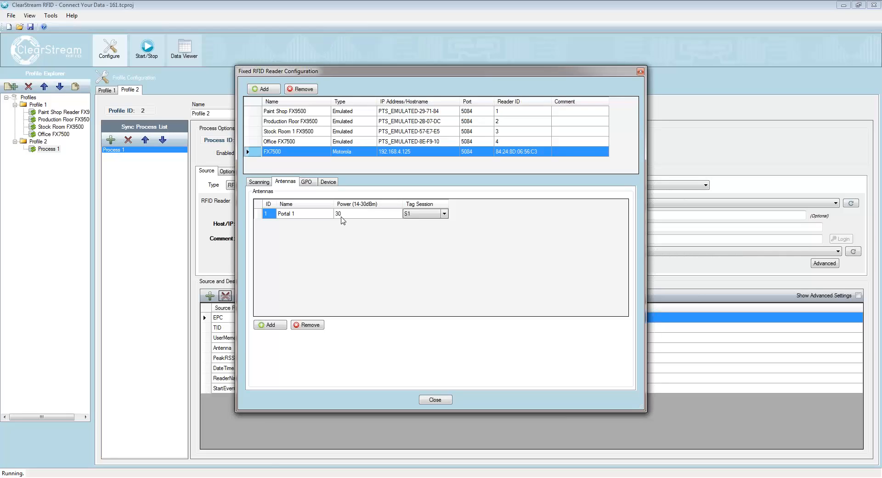
Review the FX7500 reader's GPO, device, scanning and antenna settings.
click(312, 180)
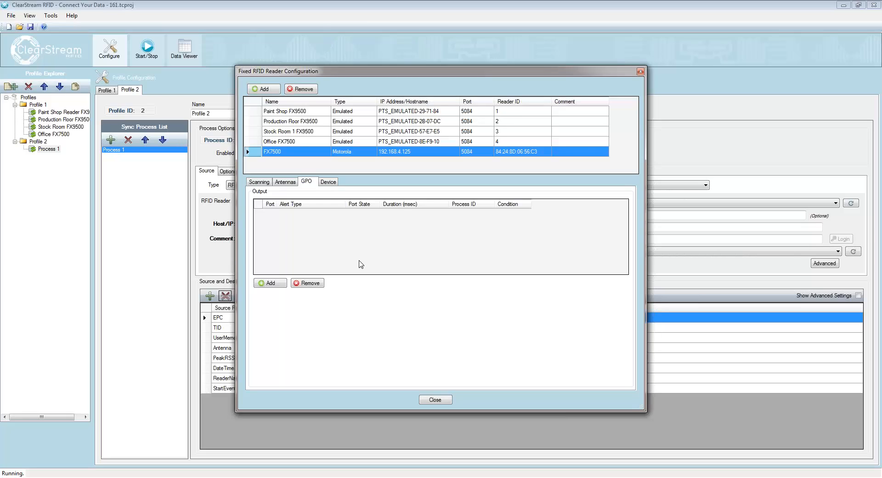
click(327, 181)
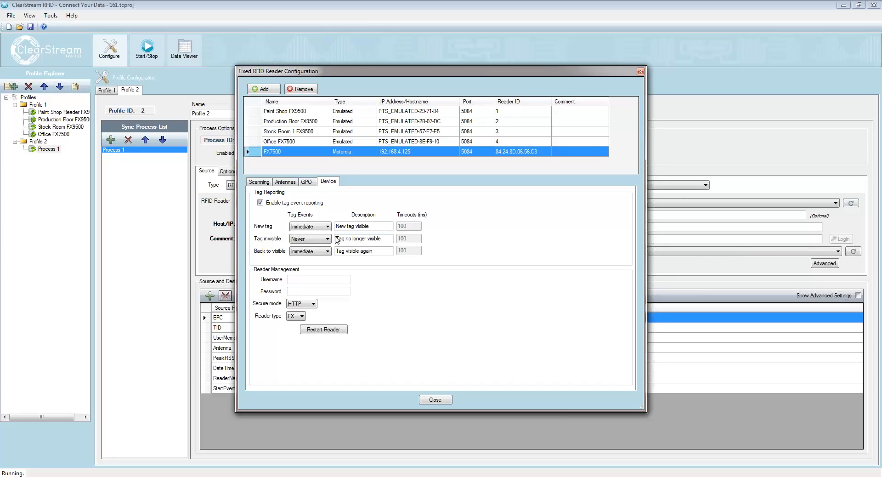
click(260, 183)
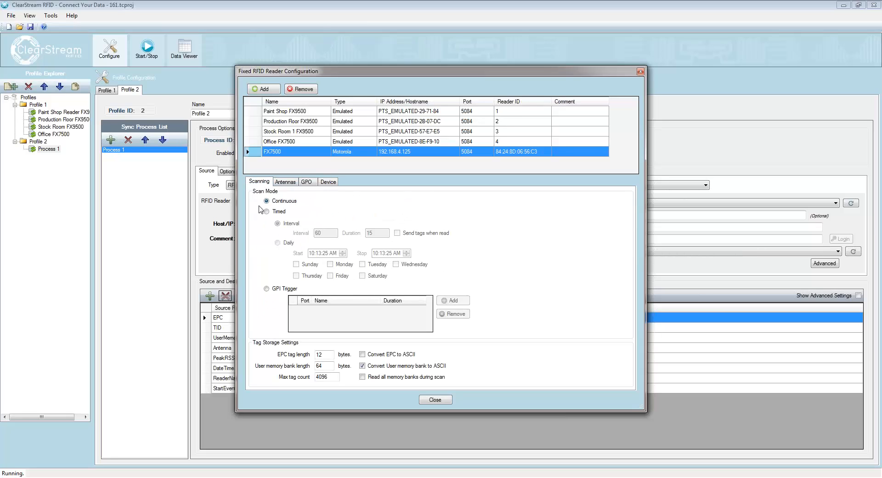
click(287, 183)
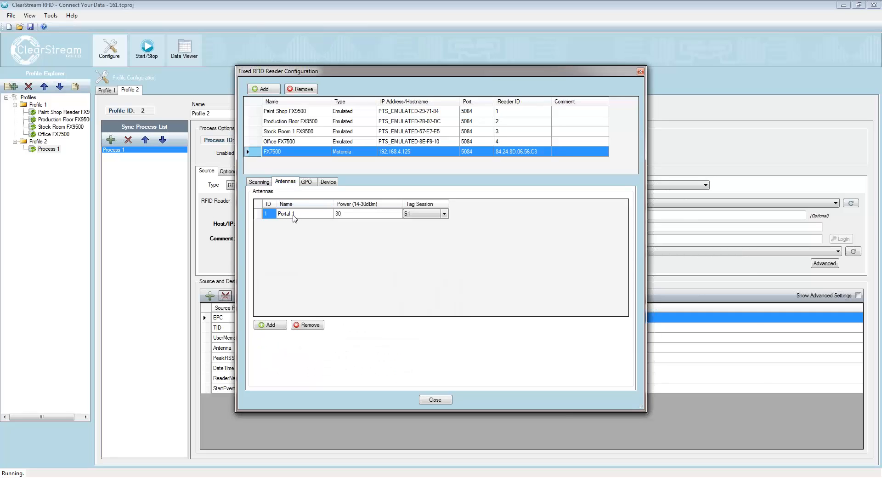
Set the process's RFID reader to FX7500 and remove the id destination field from the field mappings.
click(440, 399)
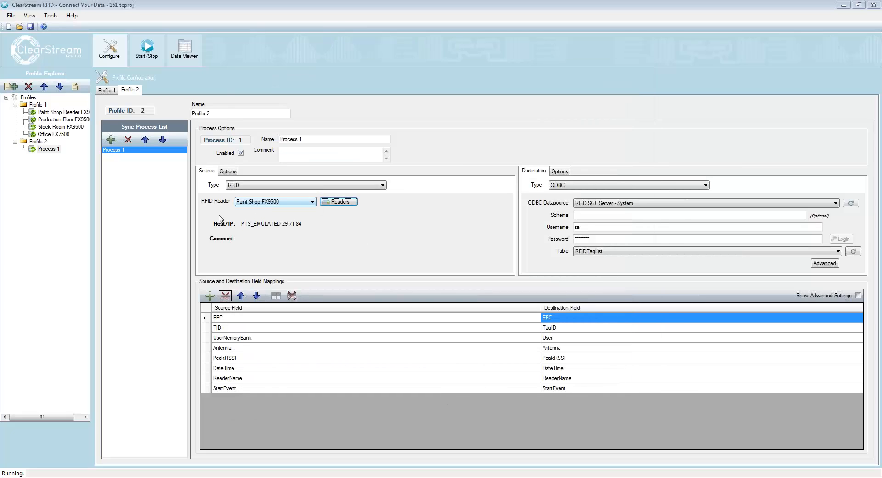
click(277, 204)
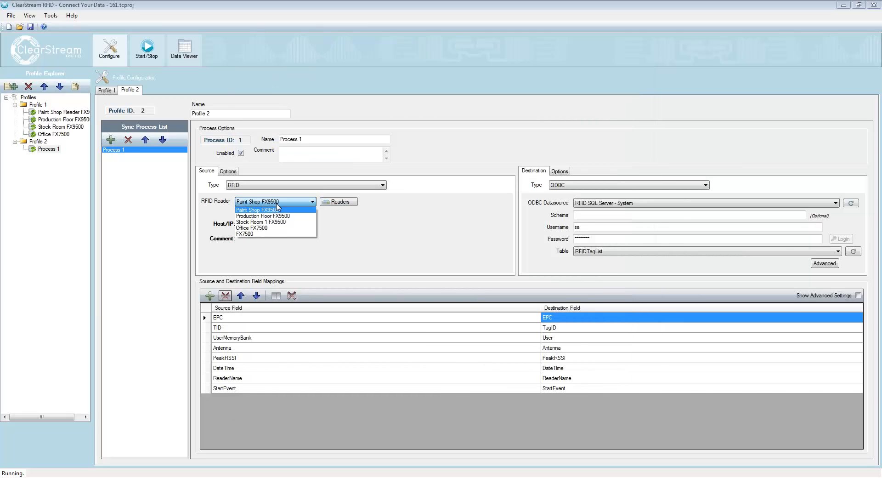
click(253, 233)
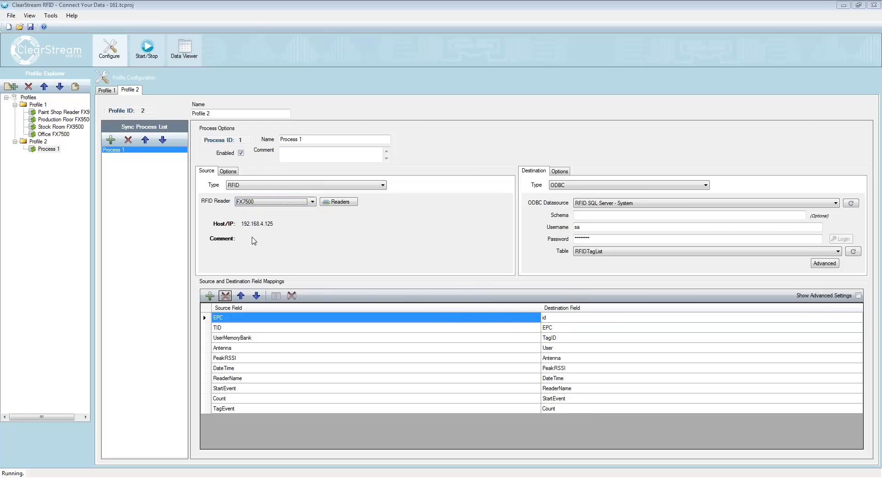
click(556, 320)
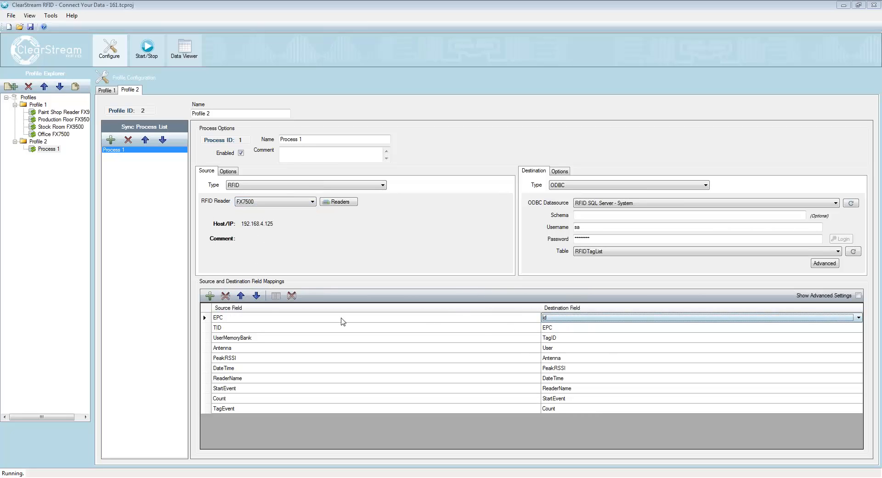
click(227, 296)
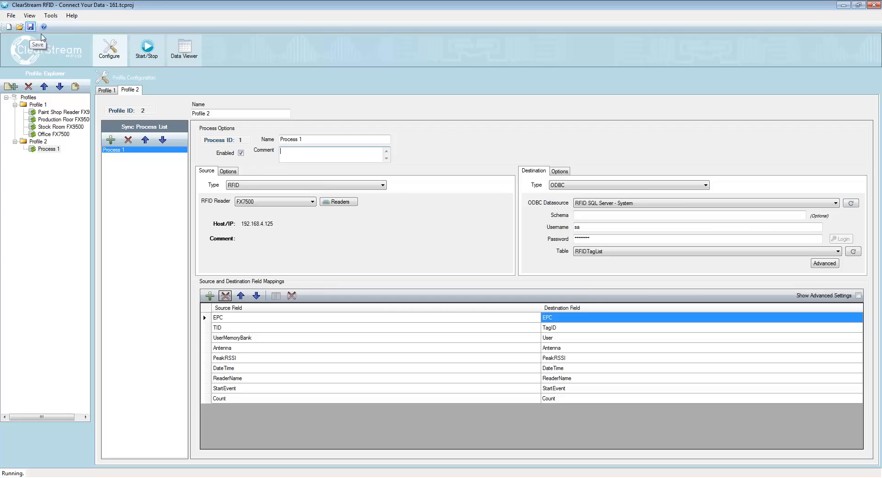
Check the empty destination table, run the FX7500 reader to collect tag reads, and stop it.
click(147, 56)
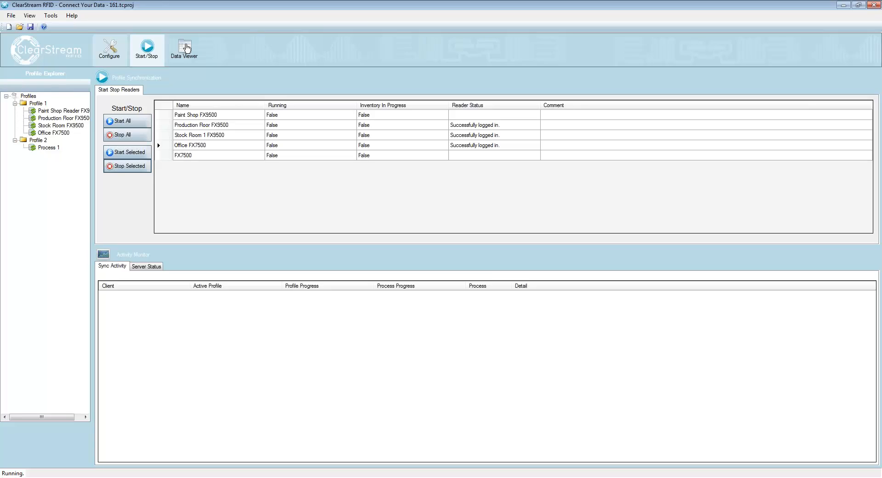
click(186, 47)
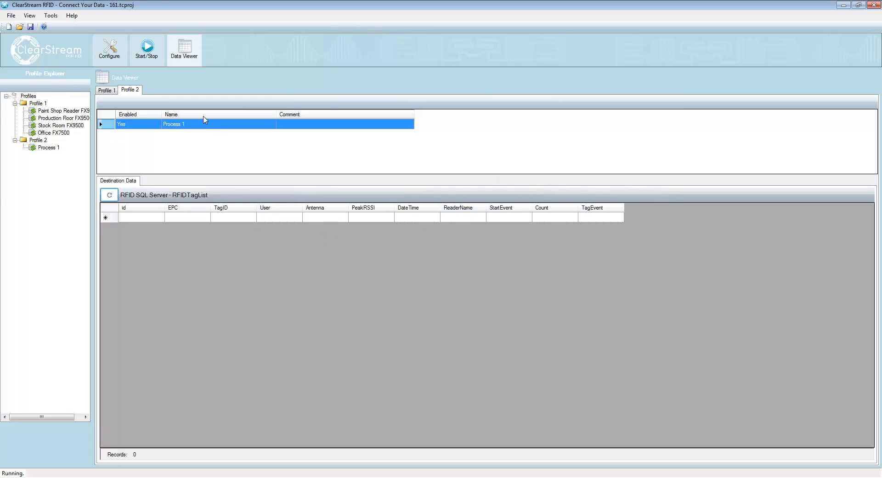
click(148, 50)
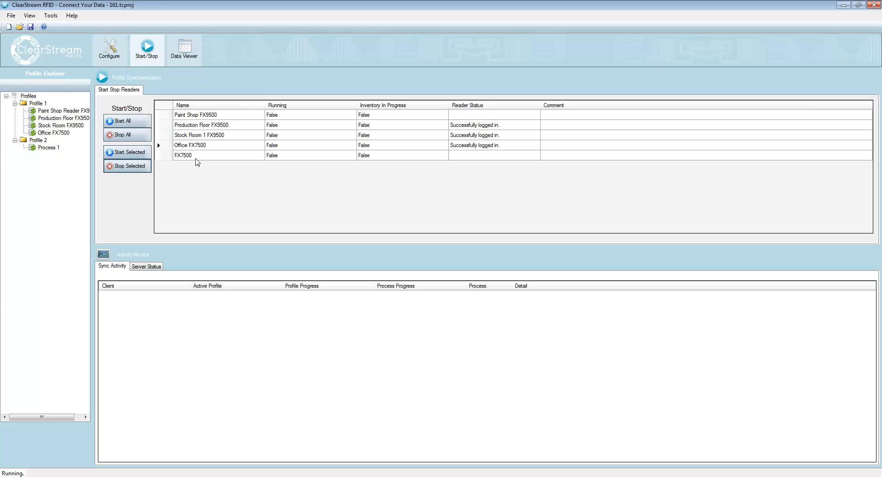
click(195, 156)
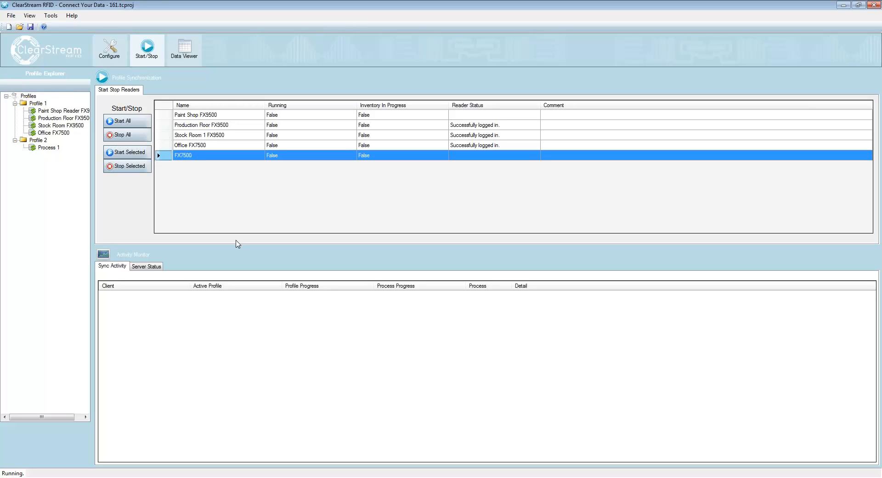
click(137, 152)
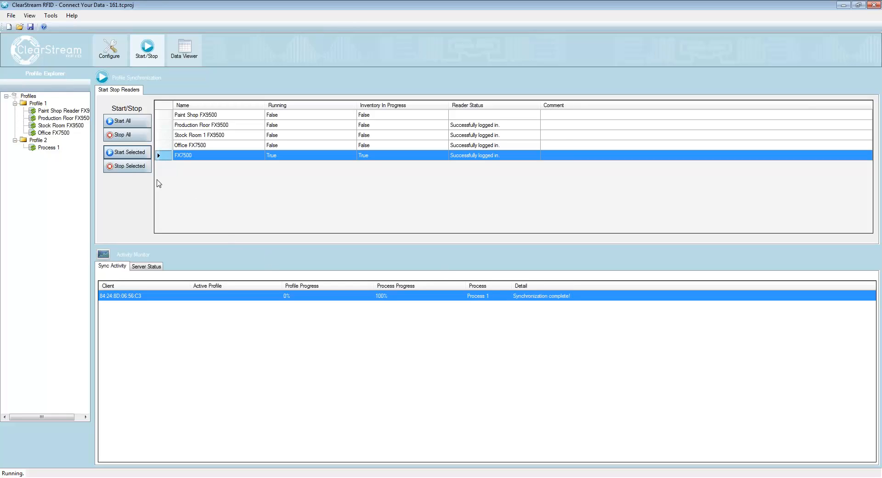
click(135, 168)
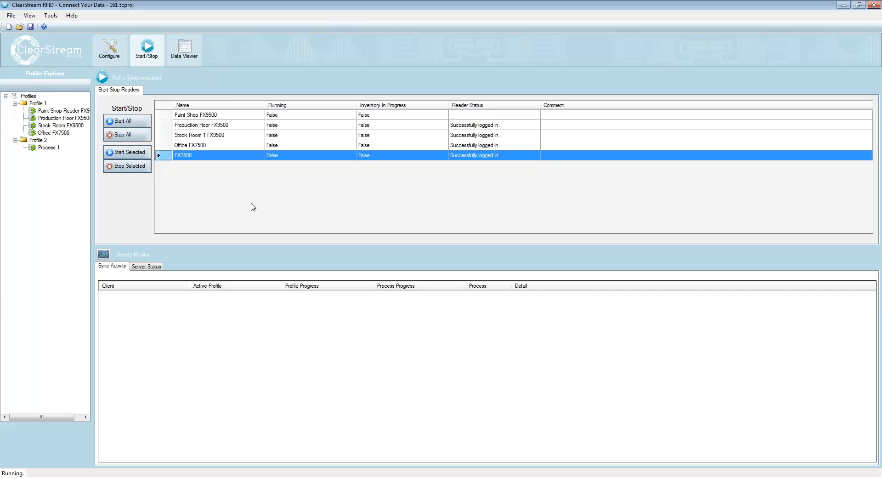
Refresh the RFIDTagList destination data and look through the tag reads, widening the EPC column to show full values.
click(179, 53)
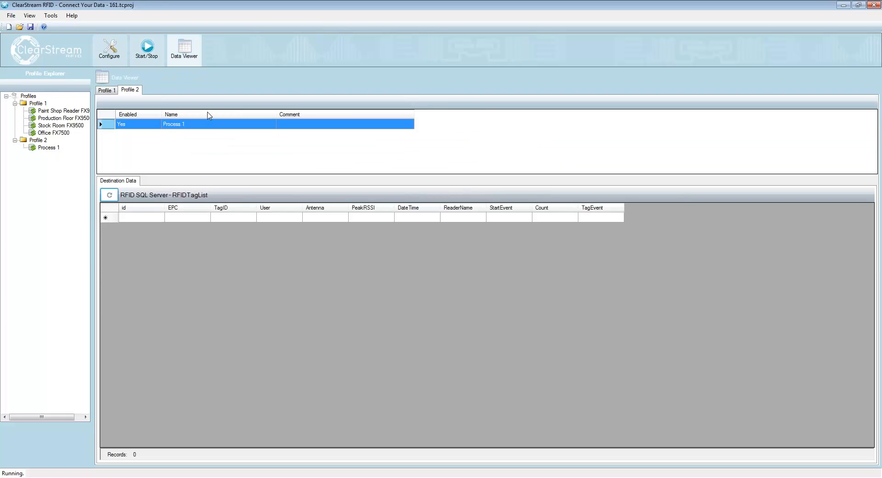
click(109, 195)
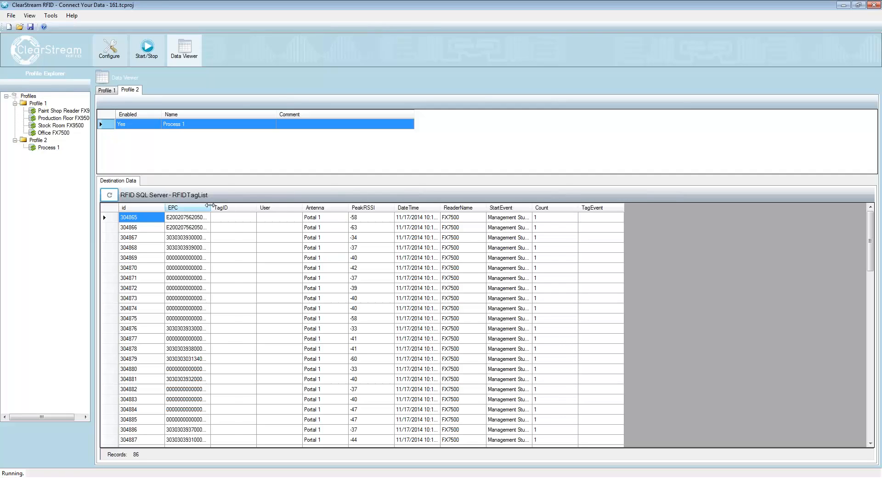
drag(210, 206, 234, 206)
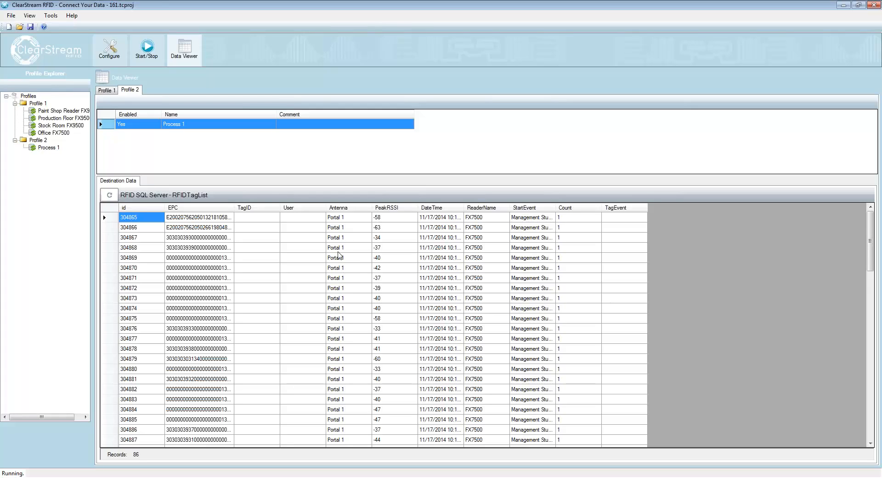
scroll(334, 285, down, 12)
scroll(319, 301, down, 9)
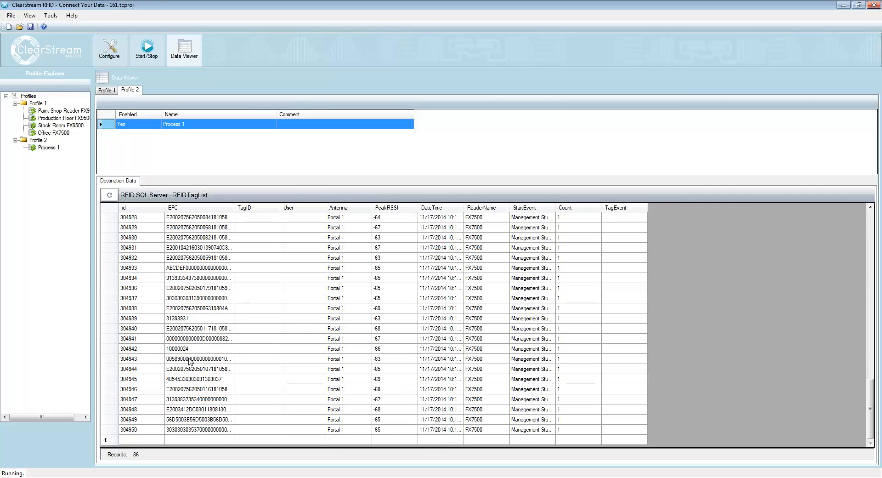
scroll(151, 333, up, 4)
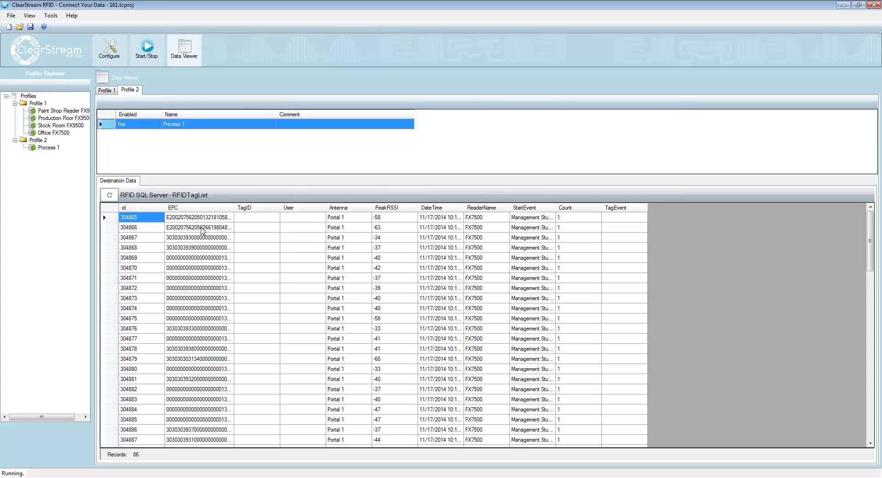
drag(234, 206, 248, 206)
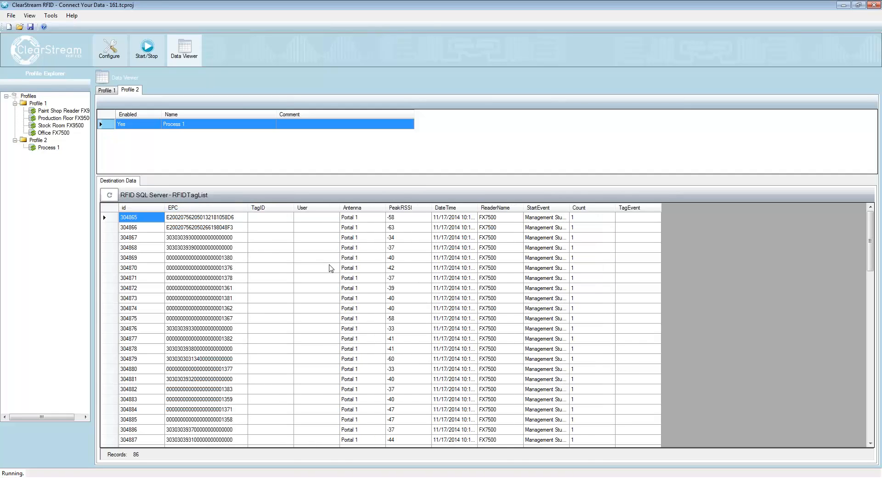
Return to the profile configuration and open the Virtual Site Survey.
click(155, 53)
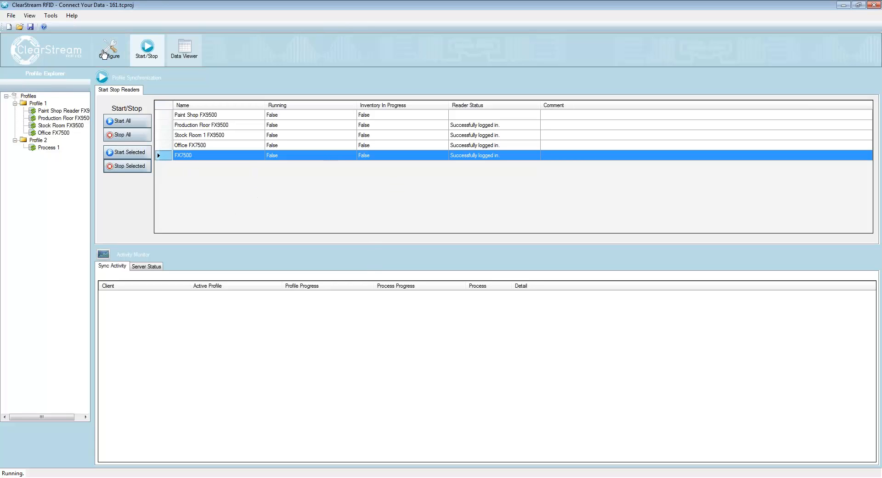
click(106, 49)
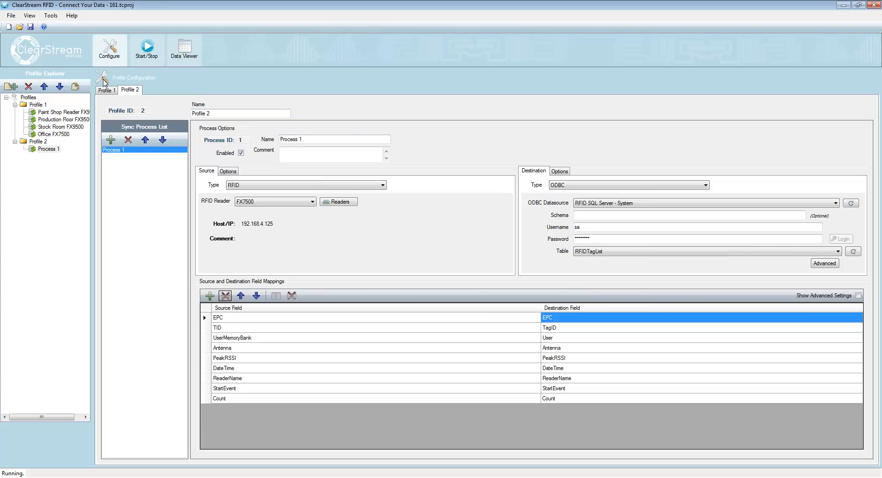
click(51, 19)
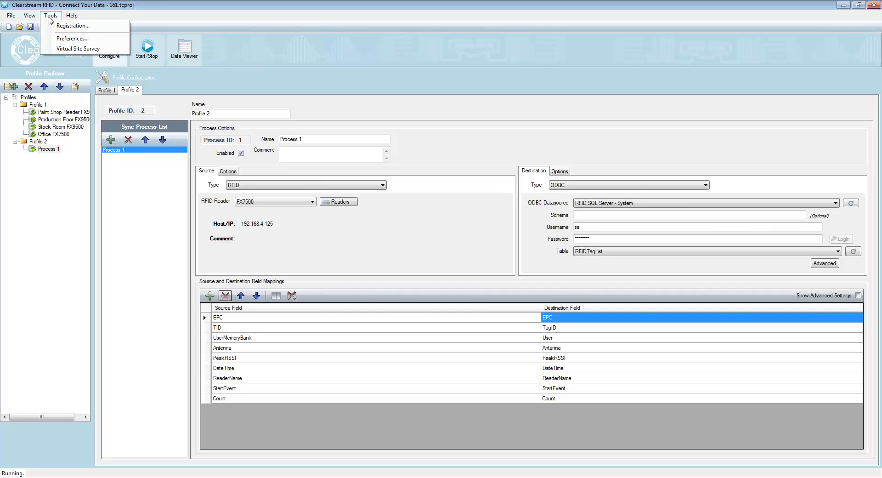
click(70, 48)
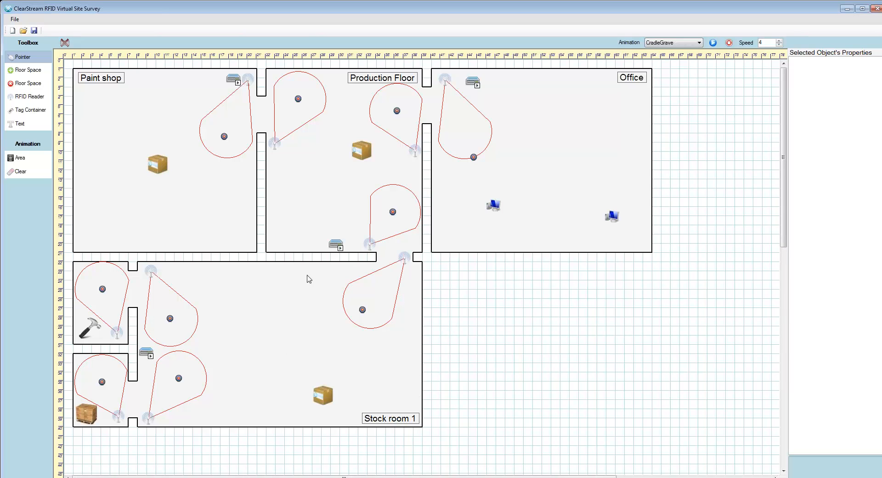
Move the Paint shop and Production Floor boxes farther left in their rooms and both Office computers near the room's right wall.
click(159, 167)
mouse_move(159, 166)
mouse_down()
mouse_move(154, 181)
mouse_move(107, 209)
mouse_move(108, 192)
mouse_up()
drag(361, 146, 349, 155)
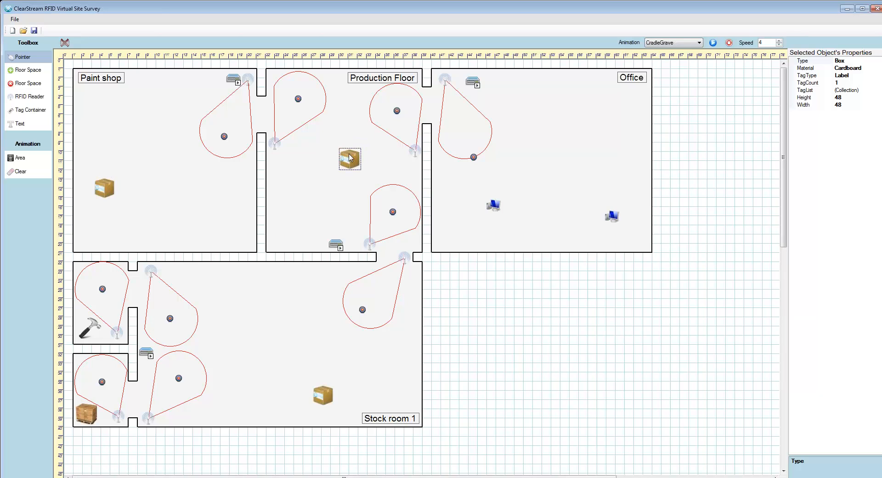
drag(490, 209, 625, 140)
drag(614, 214, 623, 182)
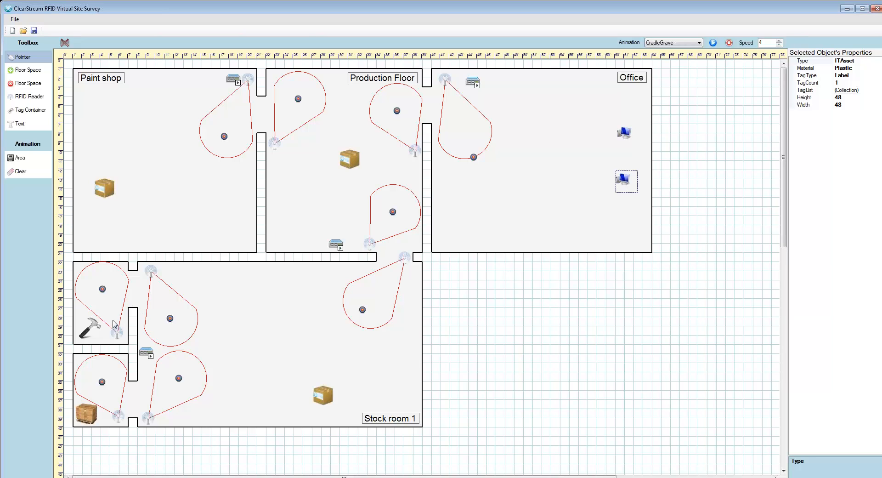
Nudge the hammer farther into the corner of its small room and select the wooden pallet in the room below.
click(97, 335)
drag(98, 336, 87, 334)
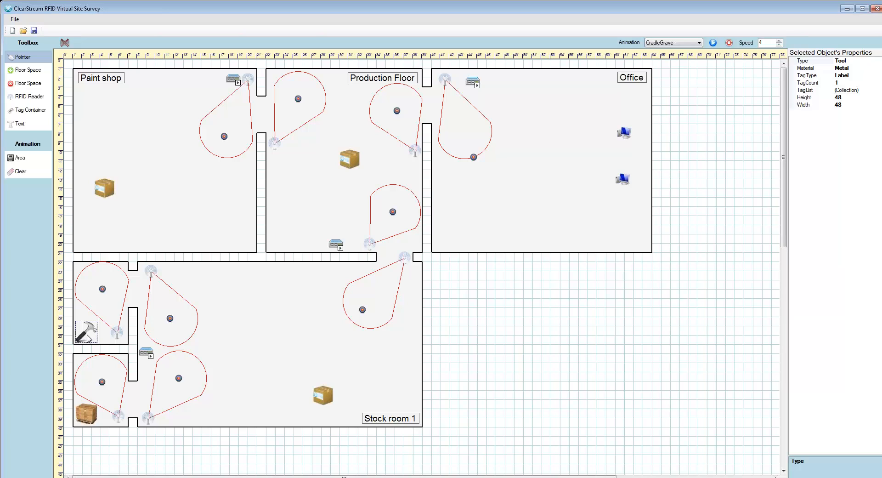
click(94, 415)
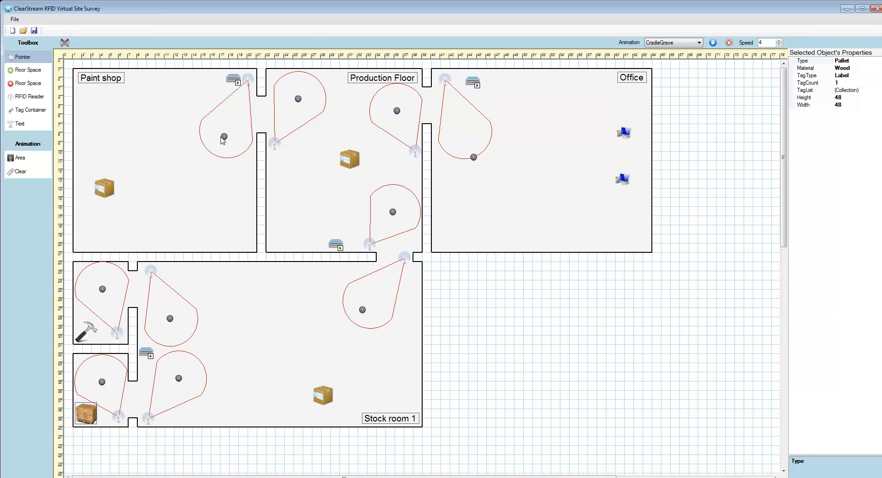
Select the Paint shop, Production Floor, Office and Stock room readers and the hammer room's antenna to inspect their properties.
click(235, 80)
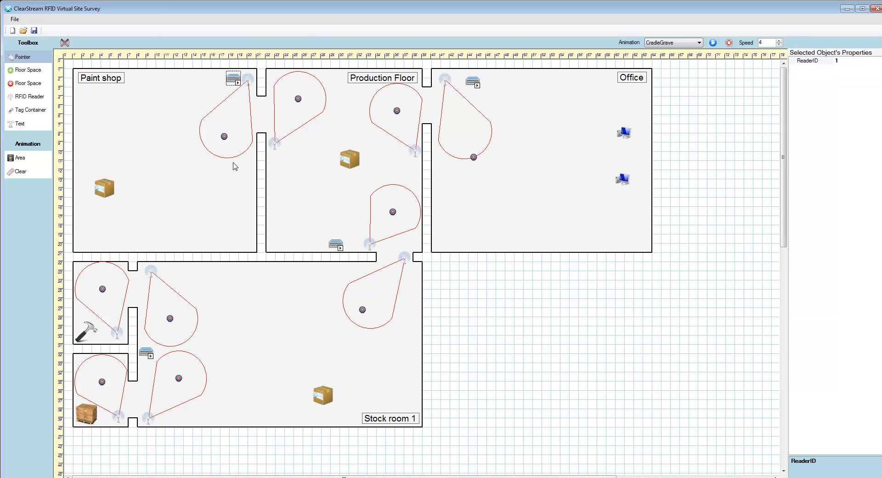
click(336, 246)
click(473, 84)
click(146, 352)
click(117, 332)
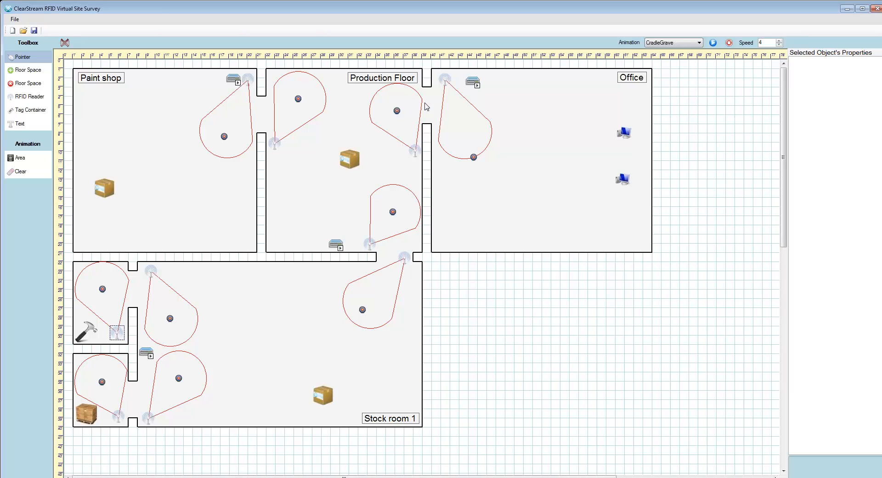
Re-aim the two antennas beside the doorway between Production Floor and Office so their read zones cover the opening.
click(444, 81)
click(416, 157)
mouse_move(398, 113)
mouse_down()
mouse_move(398, 101)
mouse_move(401, 107)
mouse_up()
drag(473, 155, 458, 115)
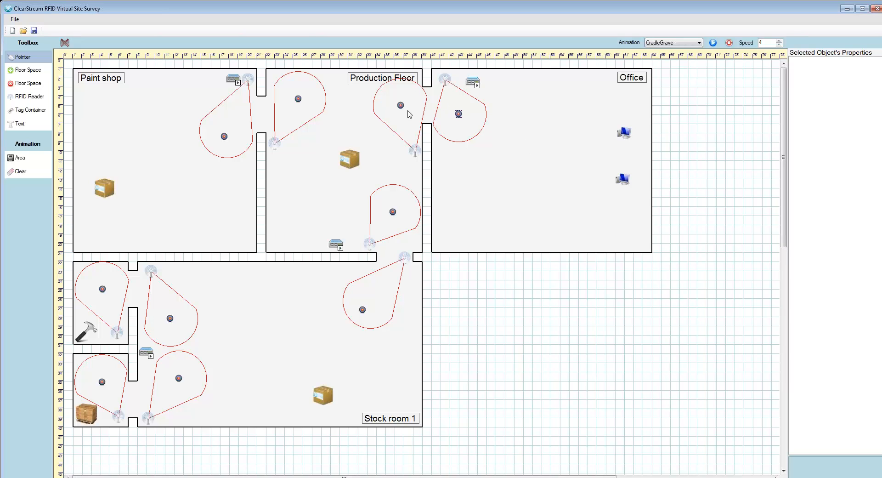
Draw a floor space about 24 by 18 grid units below the Office and join the rooms with a doorway about 4 units wide.
click(32, 72)
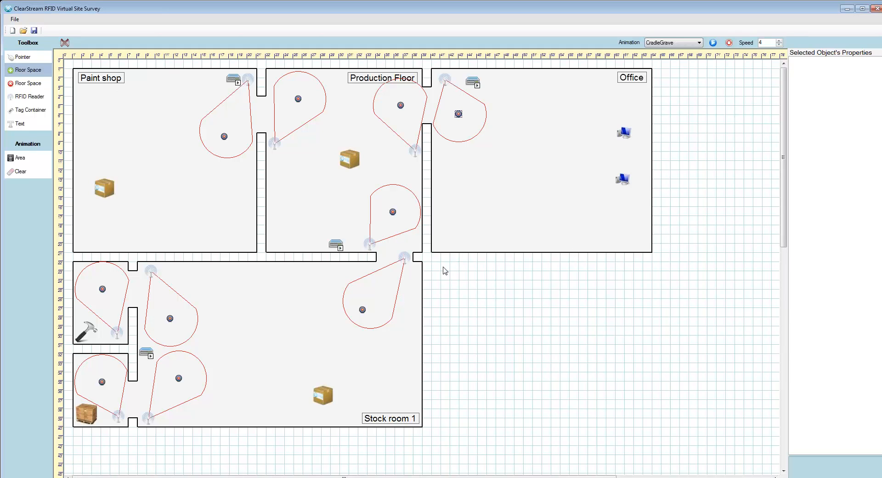
drag(434, 265, 649, 426)
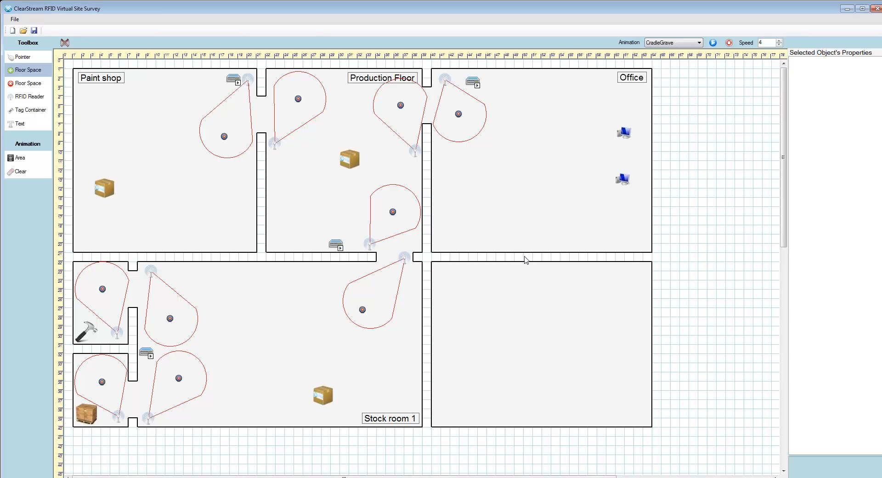
drag(522, 259, 551, 260)
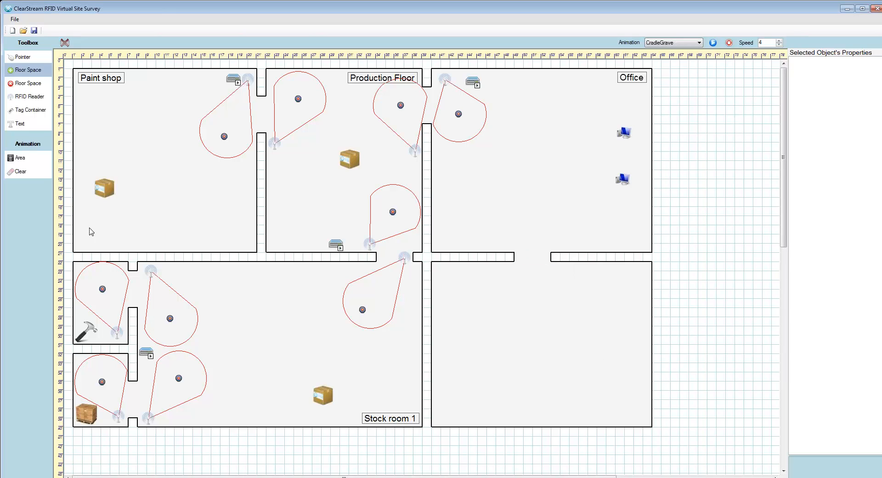
Add a text label reading Showroom to the new room and place it in the room's upper-left corner.
click(27, 122)
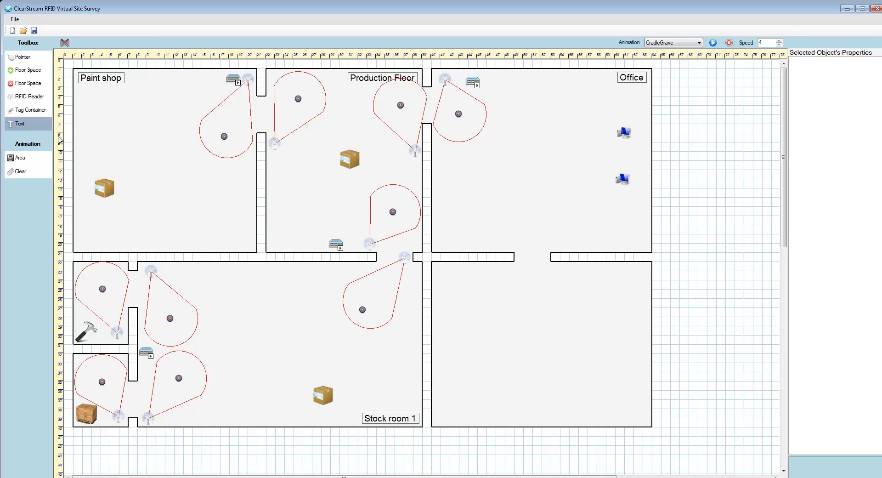
click(445, 278)
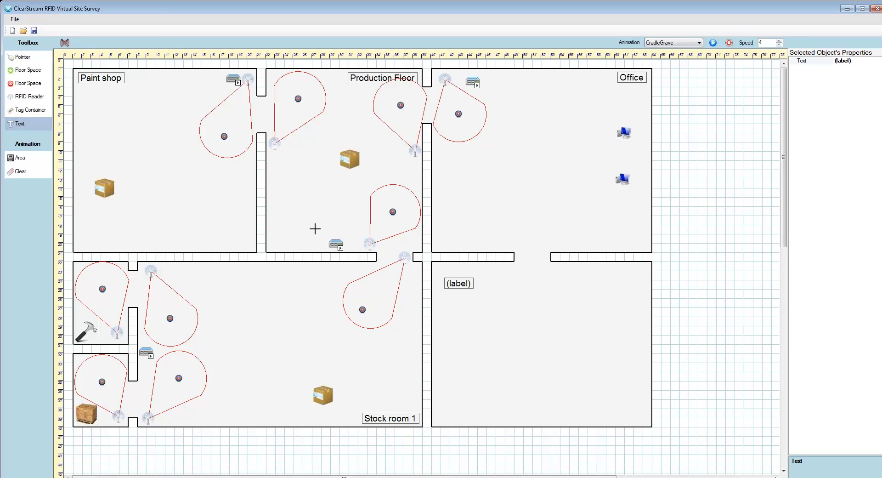
click(21, 57)
double_click(458, 285)
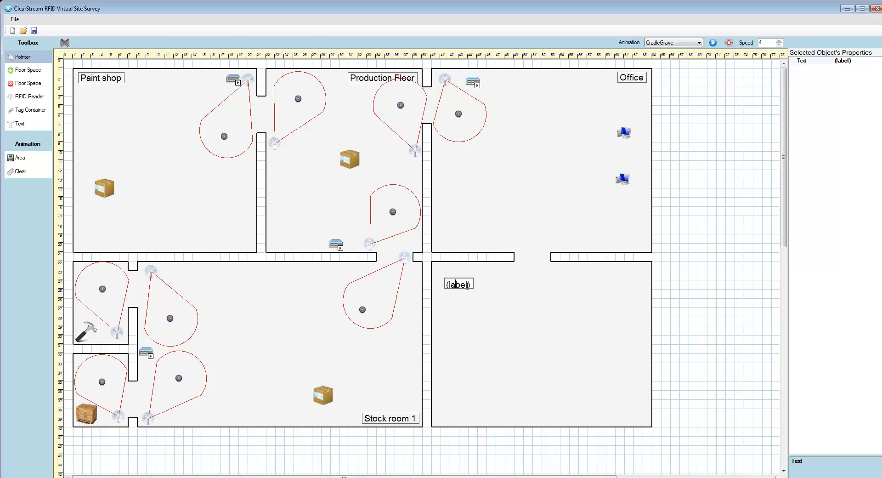
key(ctrl+a)
text(Showroom)
click(467, 311)
drag(463, 284, 454, 274)
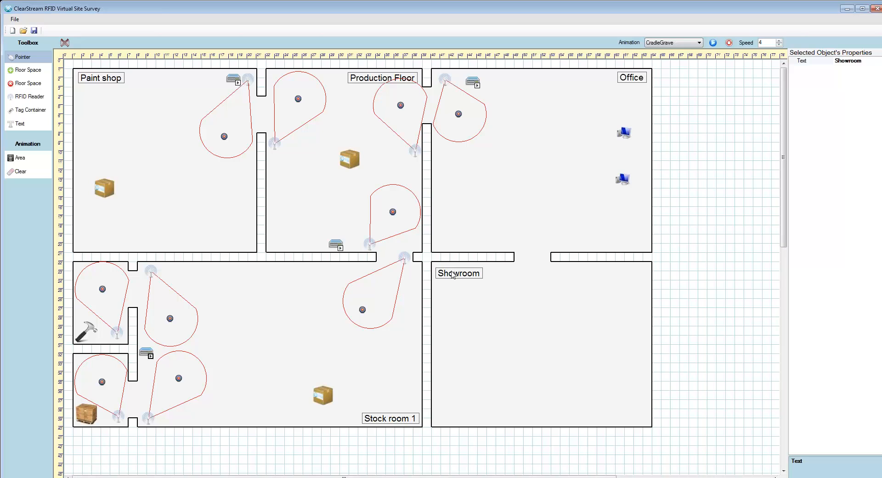
Add two cardboard box tag containers to the Showroom and place them side by side near the room's lower-right corner.
click(32, 110)
click(575, 376)
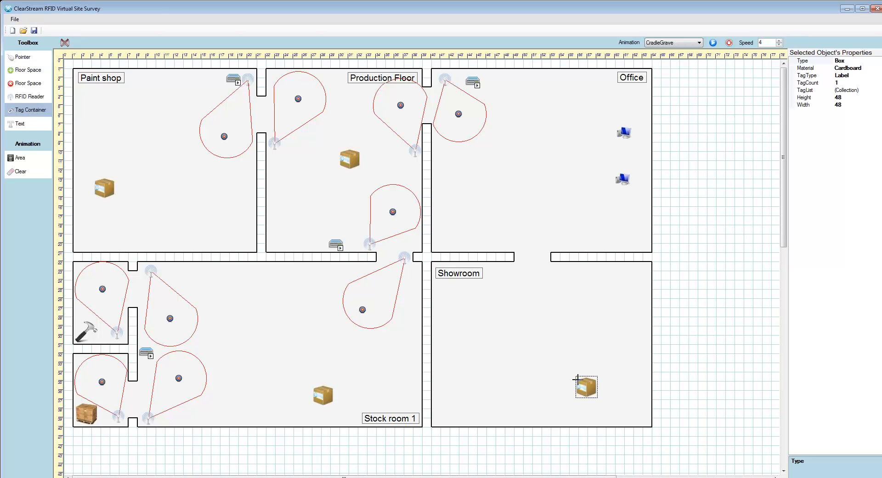
click(539, 378)
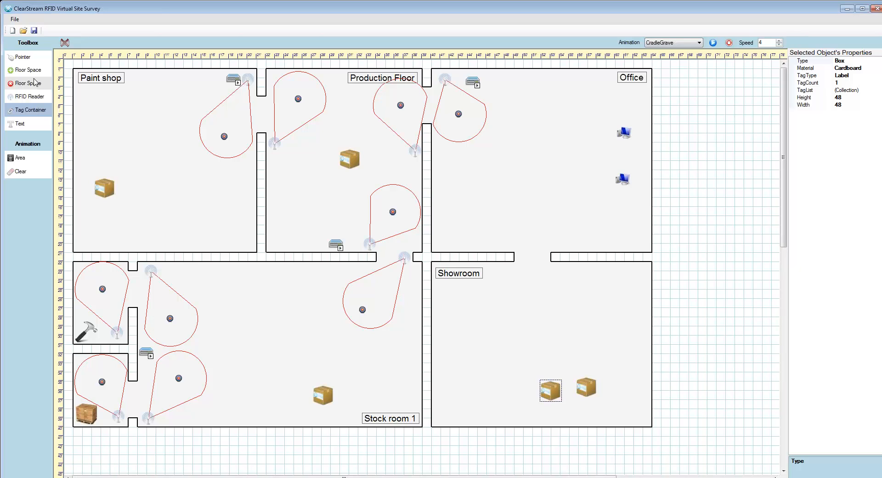
click(24, 57)
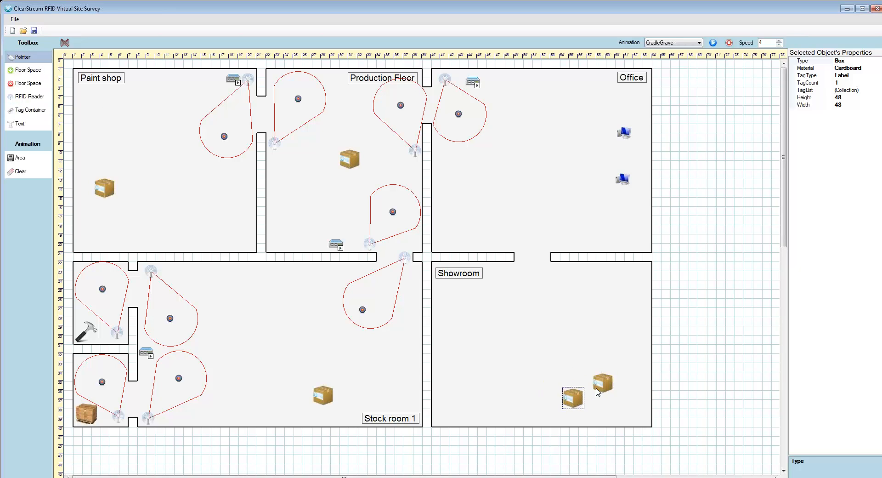
click(604, 387)
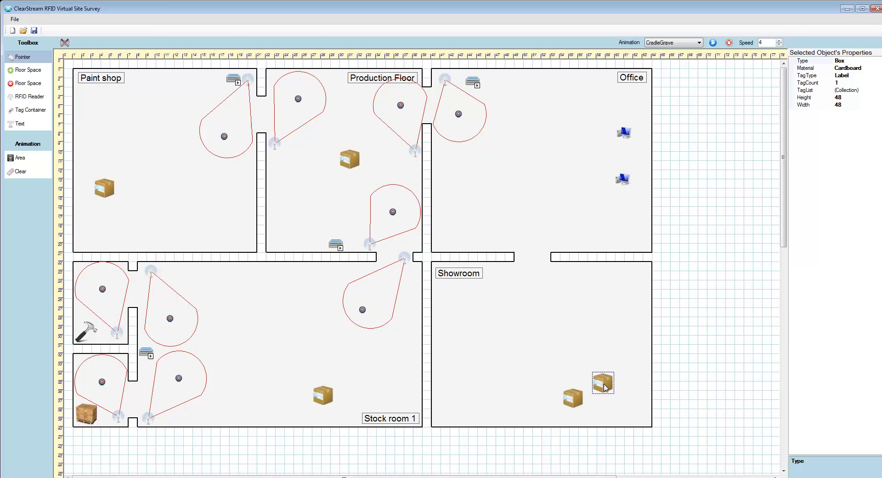
Place an RFID reader in the Showroom just to the right of the Office doorway and add two antennas to it.
click(29, 96)
click(571, 274)
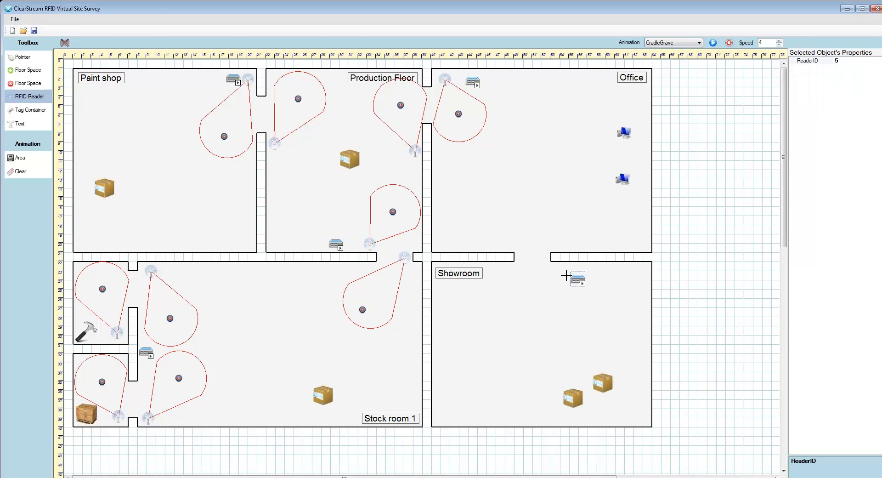
click(23, 57)
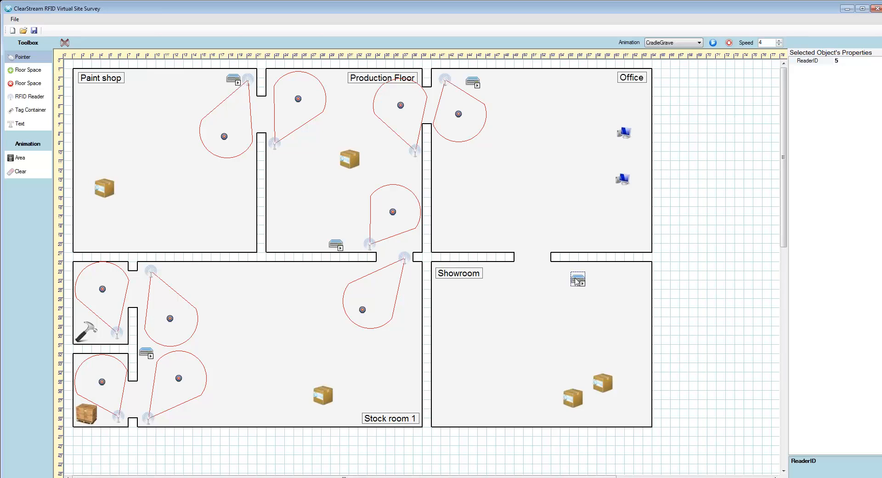
right_click(589, 290)
click(607, 306)
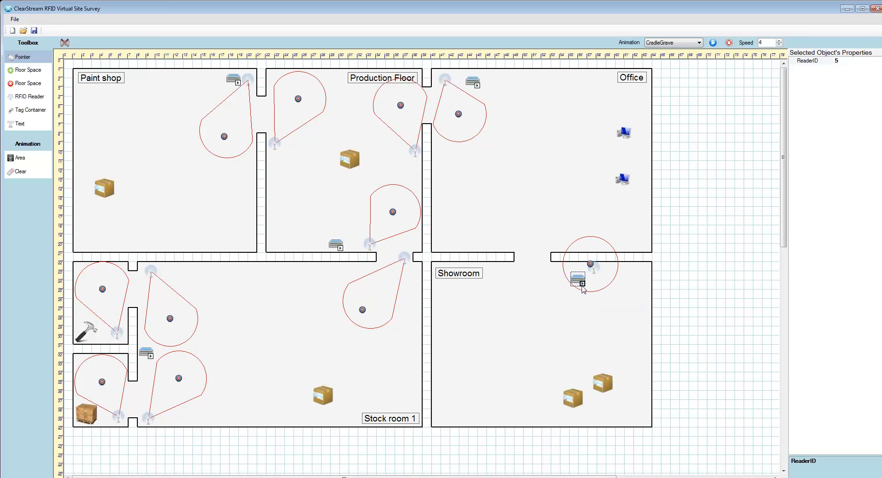
right_click(589, 291)
click(610, 306)
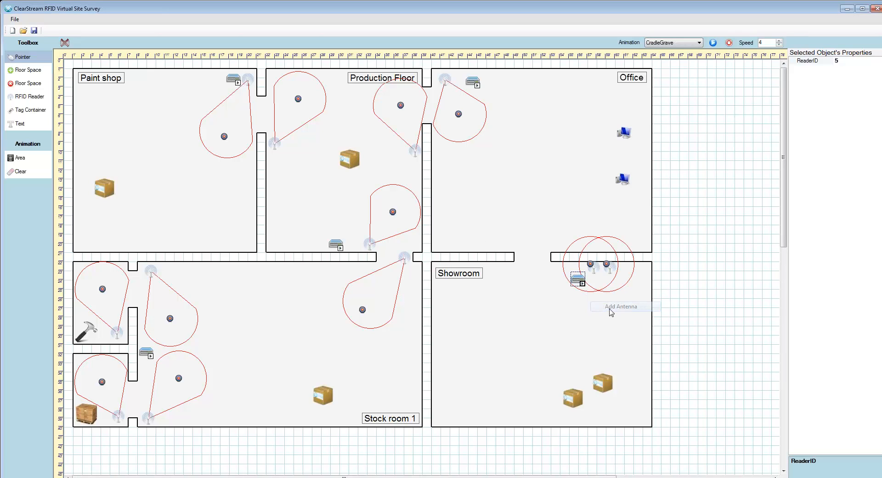
Move both new antennas toward the Showroom's right wall, aim their read zones down-left into the room, and shift the reader closer to the doorway.
click(595, 268)
drag(598, 275, 611, 317)
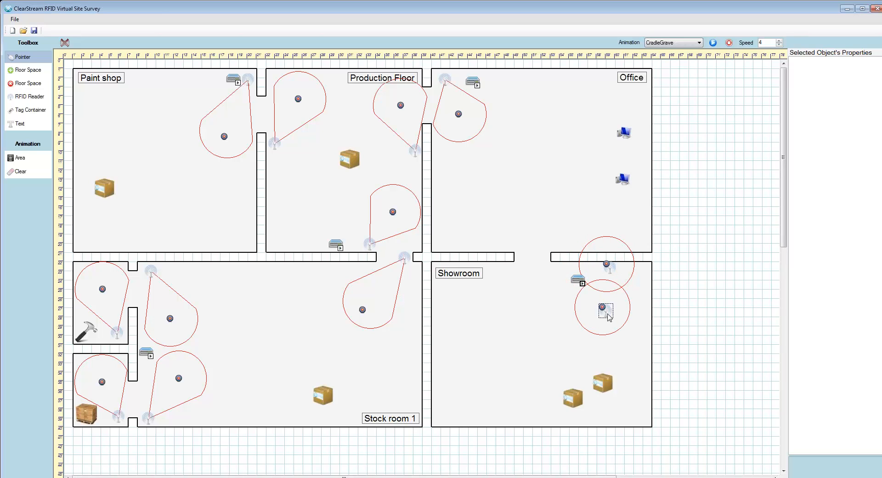
drag(613, 273, 600, 353)
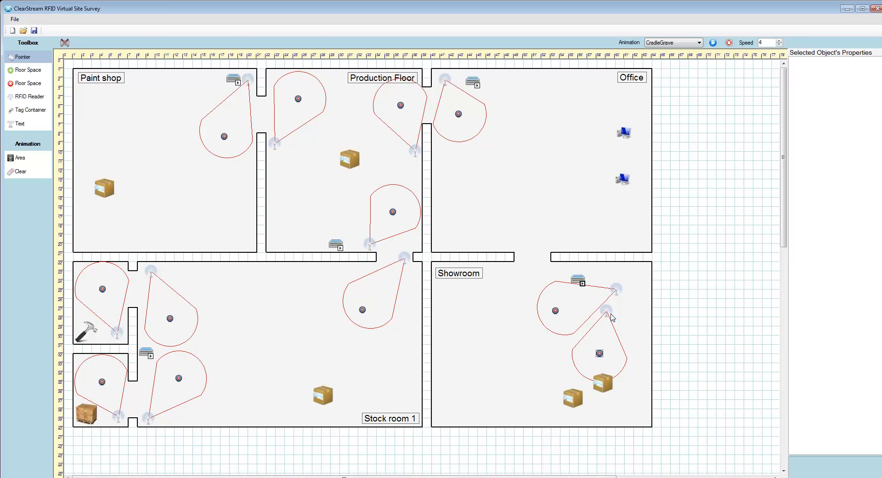
drag(609, 313, 625, 312)
drag(616, 352, 607, 362)
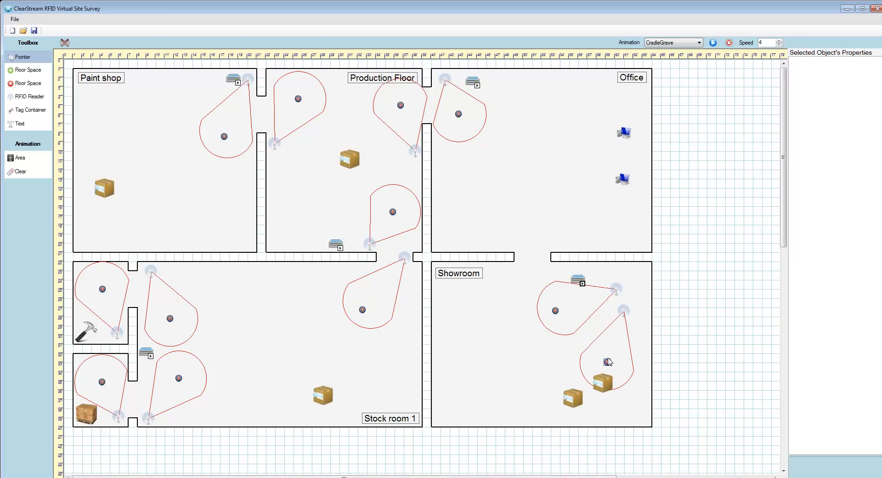
click(577, 279)
drag(575, 278, 564, 271)
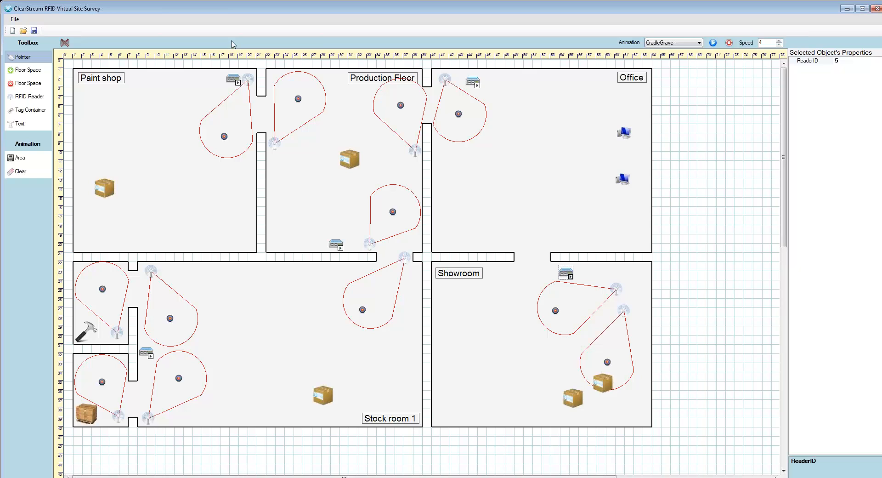
Switch to ClearStream RFID, open the reader configuration from Profile 1, and view the FX7500's scanning settings and the available reader types.
drag(327, 11, 881, 3)
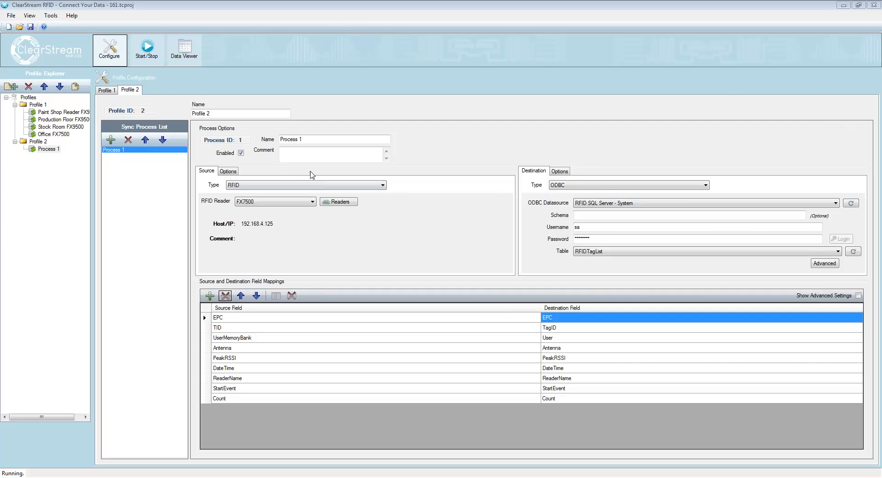
click(104, 90)
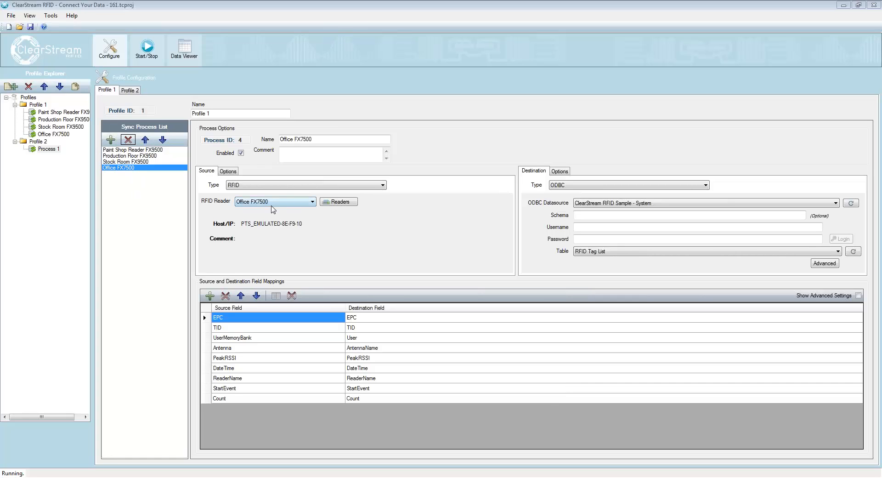
click(339, 202)
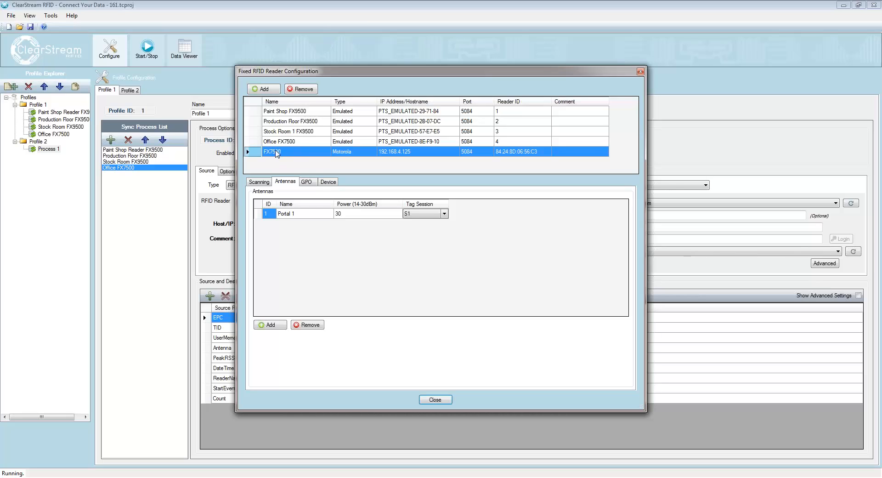
click(260, 182)
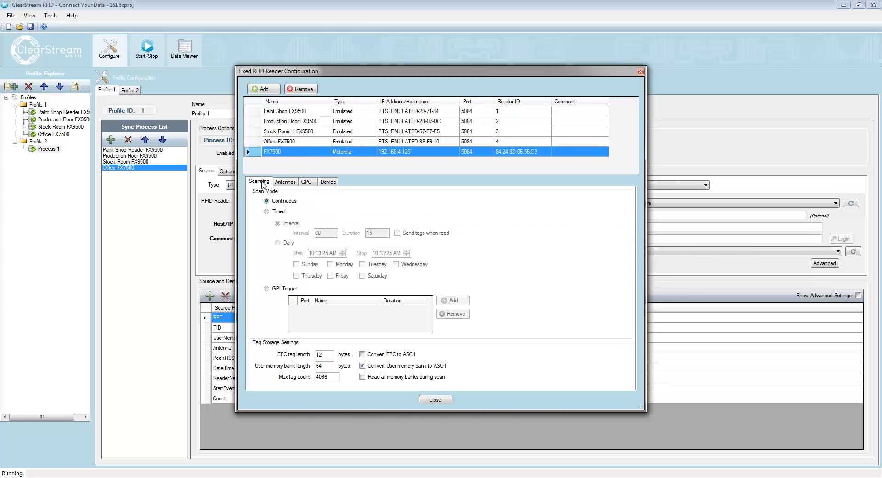
click(259, 89)
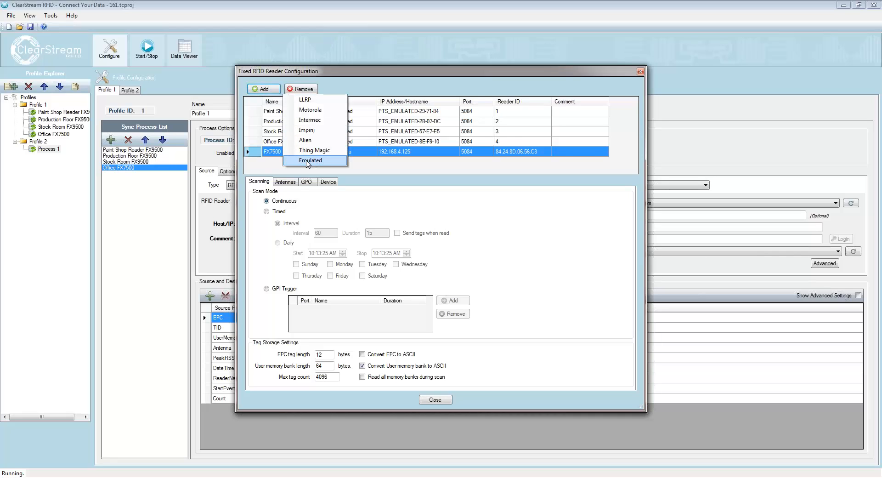
click(394, 169)
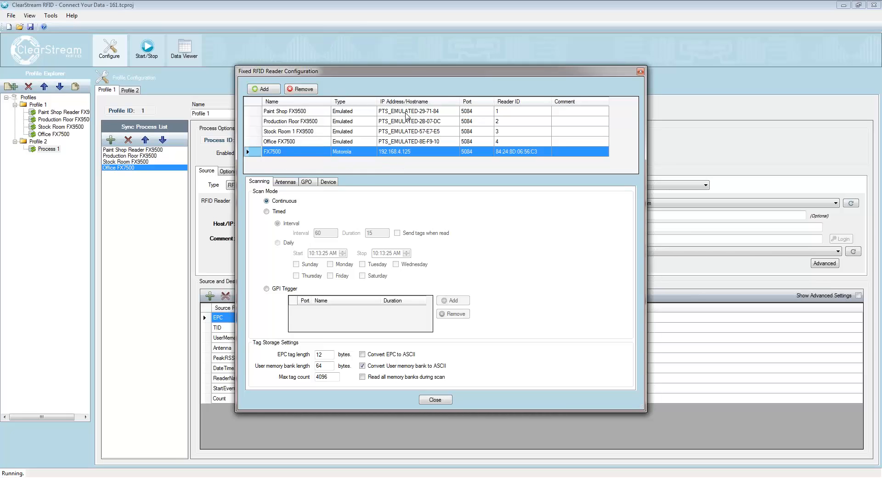
Look through the emulated readers, inspect the antennas of Paint Shop FX9500, and close the reader configuration.
click(406, 112)
key(Down)
key(Down)
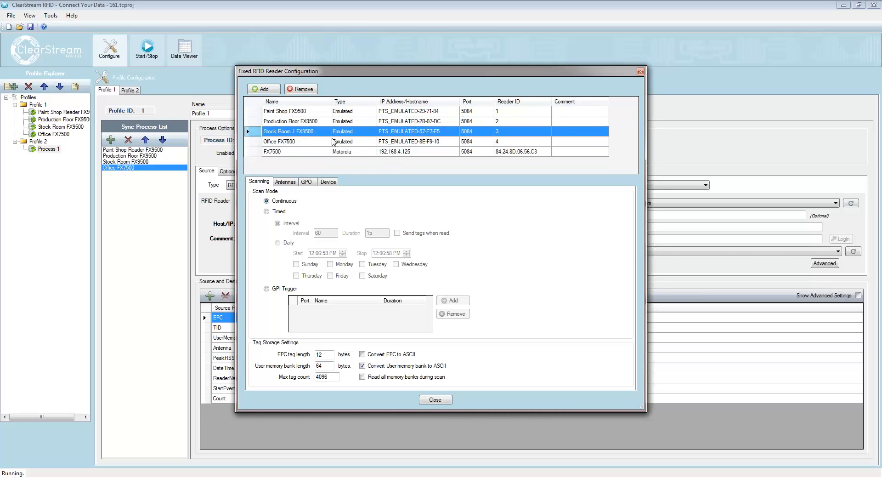
click(333, 142)
click(279, 112)
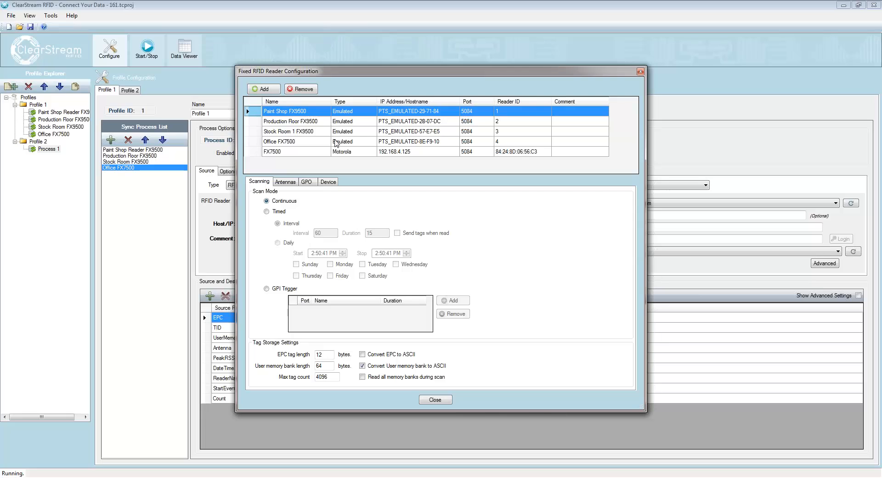
click(285, 181)
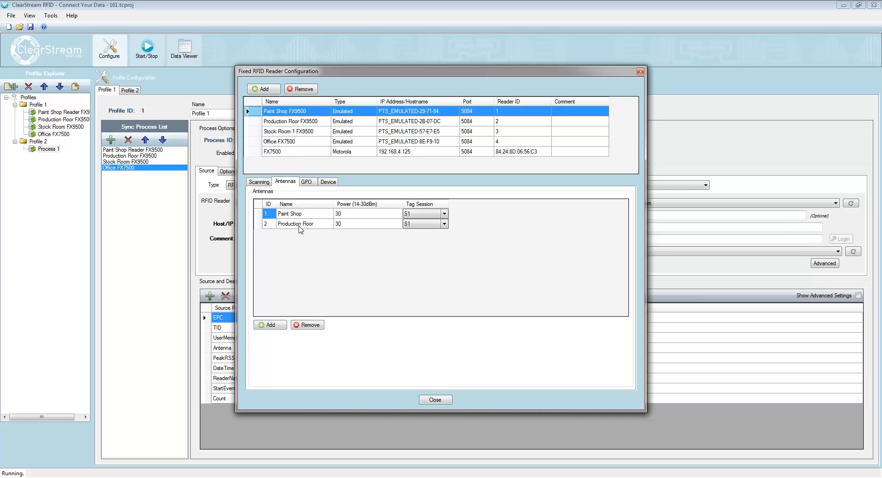
click(435, 400)
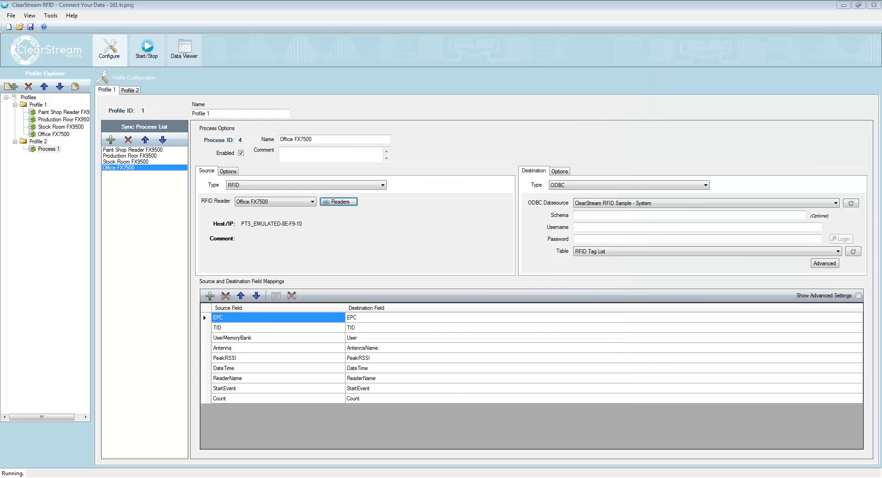
Bring the Virtual Site Survey back beside ClearStream RFID and point out the Paint shop reader and its two doorway antennas.
drag(881, 14, 517, 13)
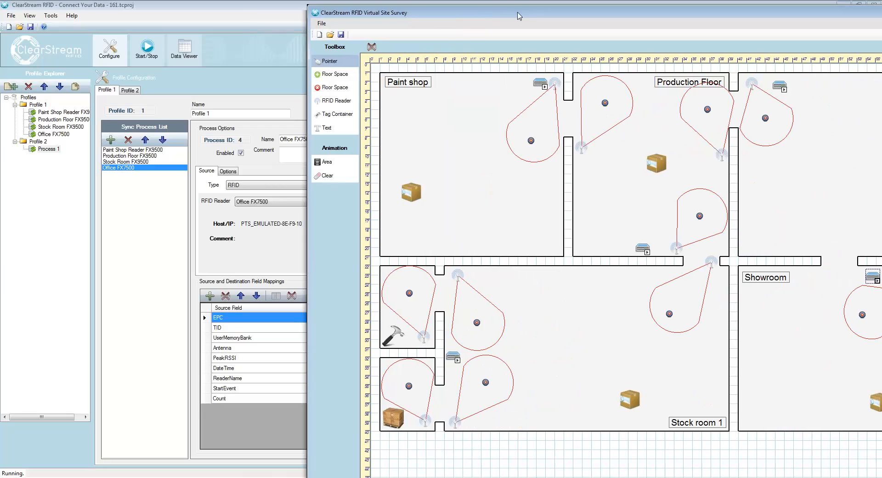
click(541, 84)
click(555, 85)
click(581, 148)
drag(564, 14, 678, 18)
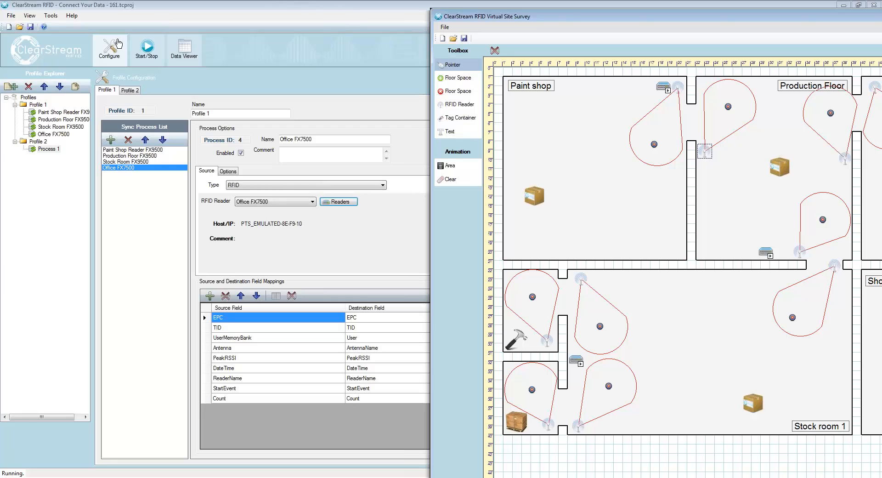
Start the Paint Shop FX9500, Production Floor FX9500, Stock Room 1 FX9500 and Office FX7500 readers, and check them in the site layout.
click(148, 54)
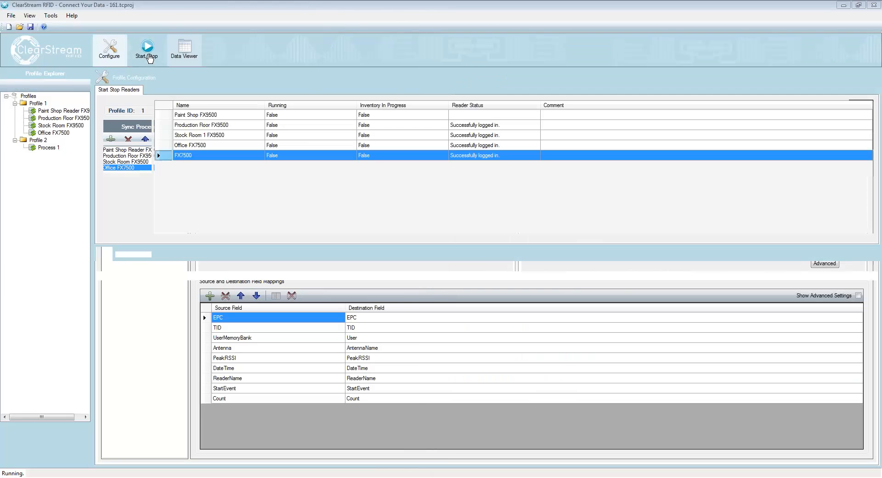
click(164, 115)
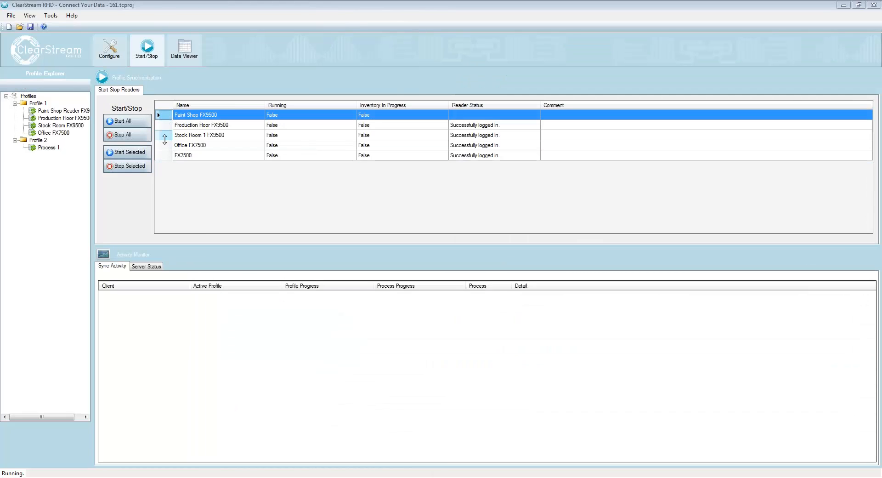
shift+click(164, 145)
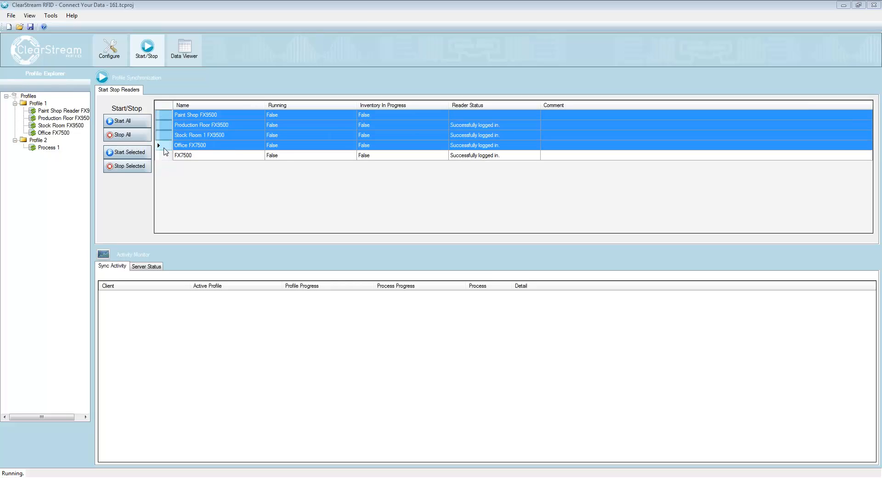
click(126, 154)
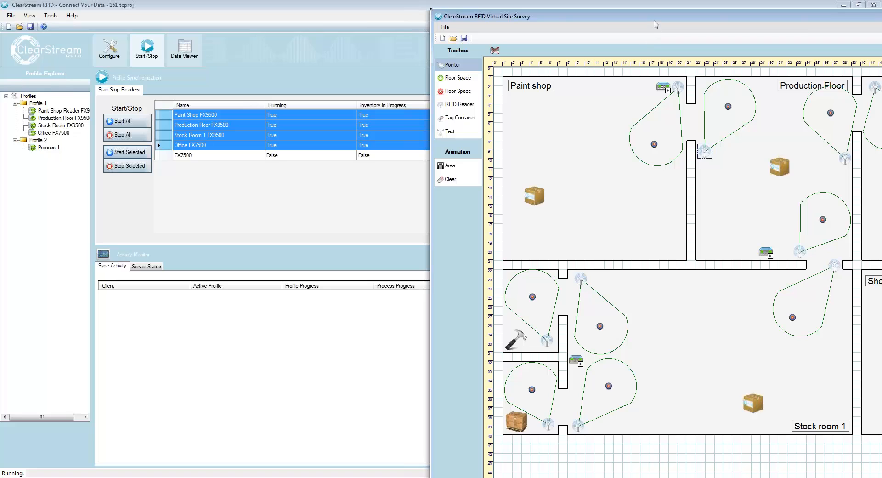
drag(630, 20, 519, 16)
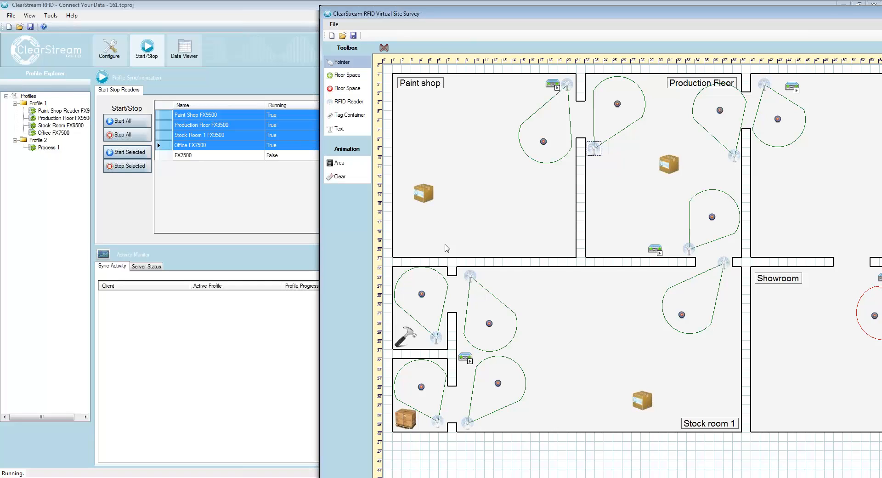
Move the site survey aside and view Profile 1's destination tag records in the Data Viewer.
drag(553, 16, 881, 2)
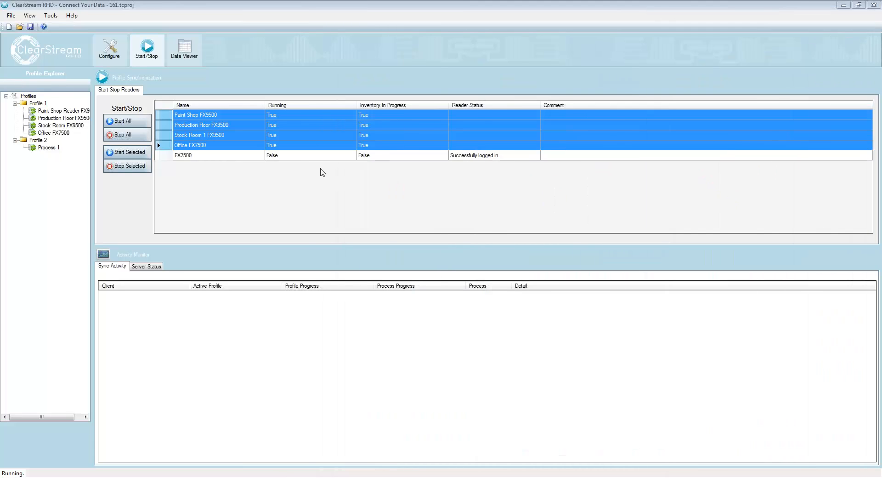
click(292, 156)
click(198, 52)
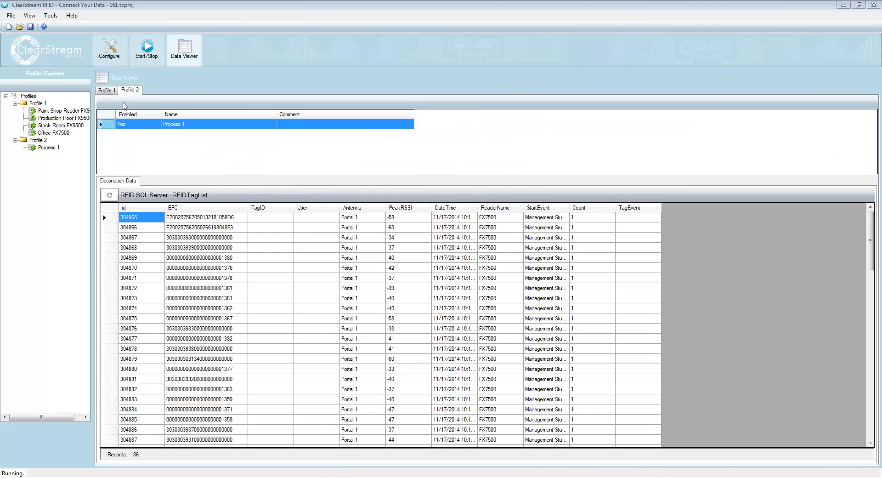
click(113, 91)
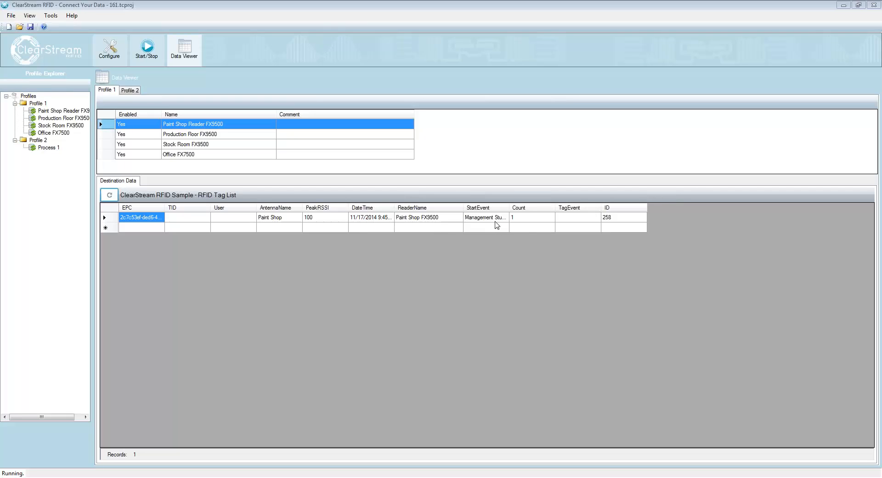
Move the Paint shop box through the doorway onto the Production Floor and refresh Profile 1's destination data.
drag(881, 19, 368, 23)
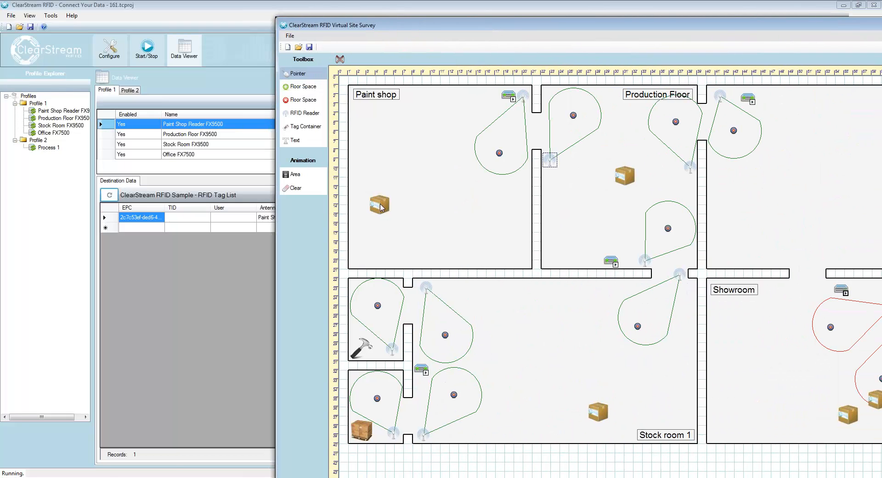
mouse_move(380, 206)
mouse_down()
mouse_move(428, 193)
mouse_move(561, 117)
mouse_move(579, 115)
mouse_move(620, 135)
mouse_up()
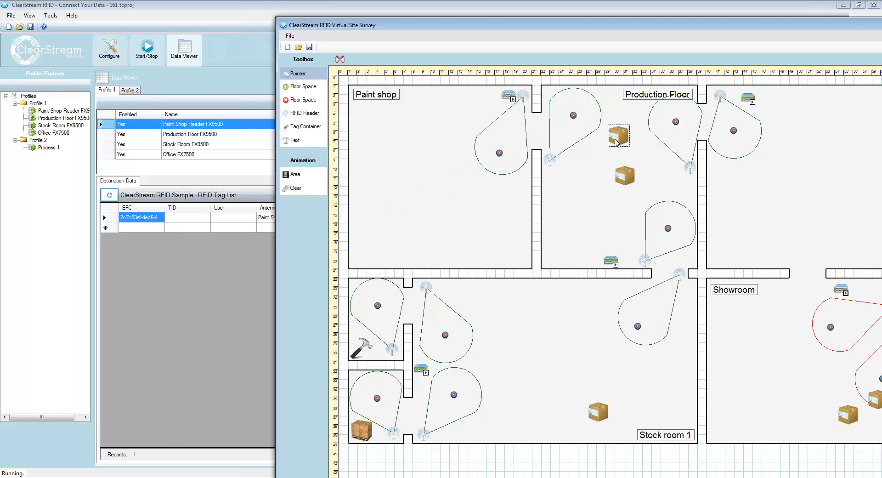
drag(342, 23, 881, 31)
click(112, 199)
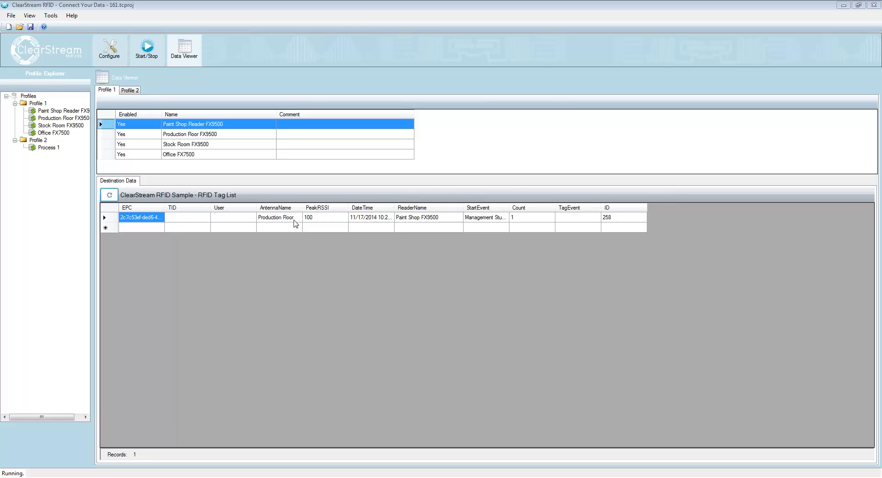
Move the Production Floor's upper box through the doorway into the Office and refresh Profile 1's destination data.
drag(881, 22, 665, 25)
click(144, 48)
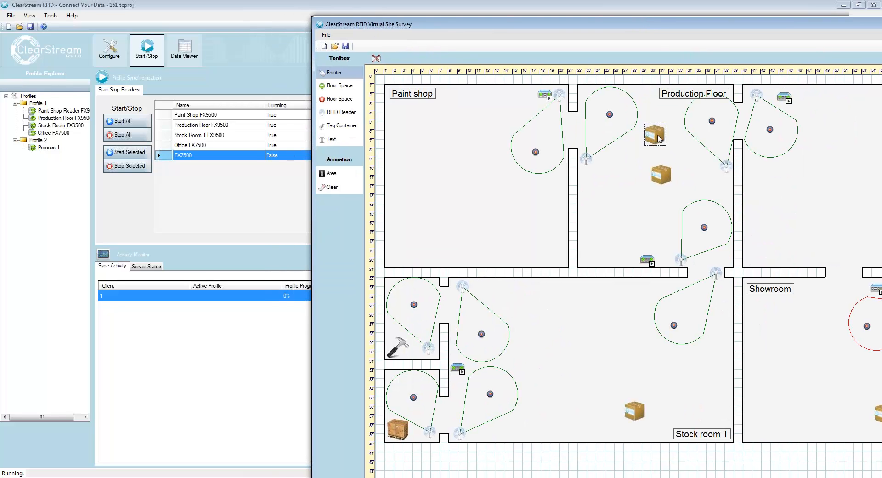
drag(661, 138, 839, 171)
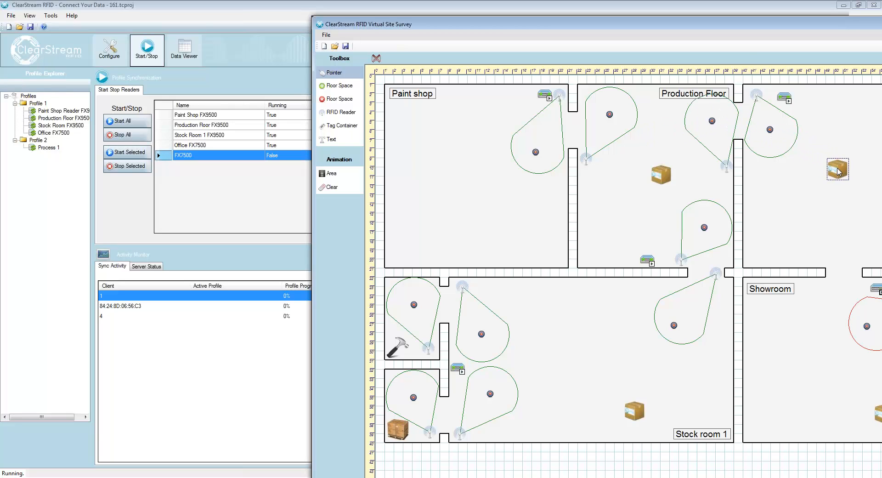
drag(414, 24, 880, 16)
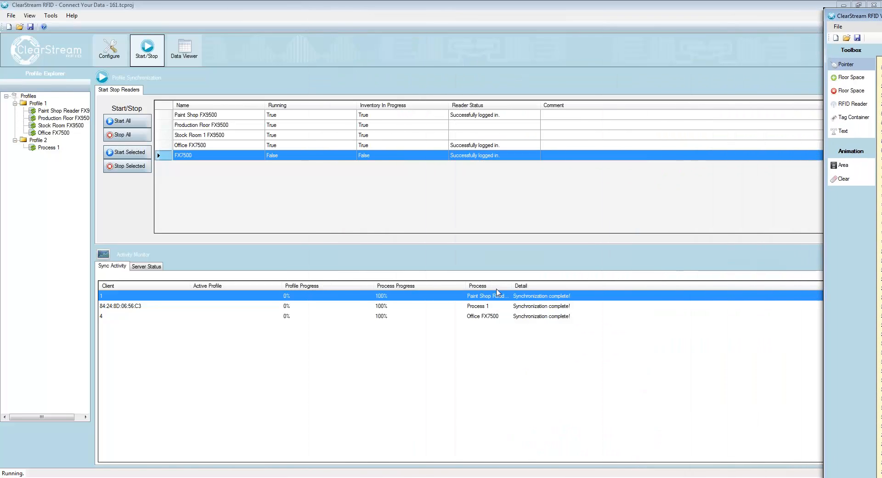
click(183, 50)
click(109, 195)
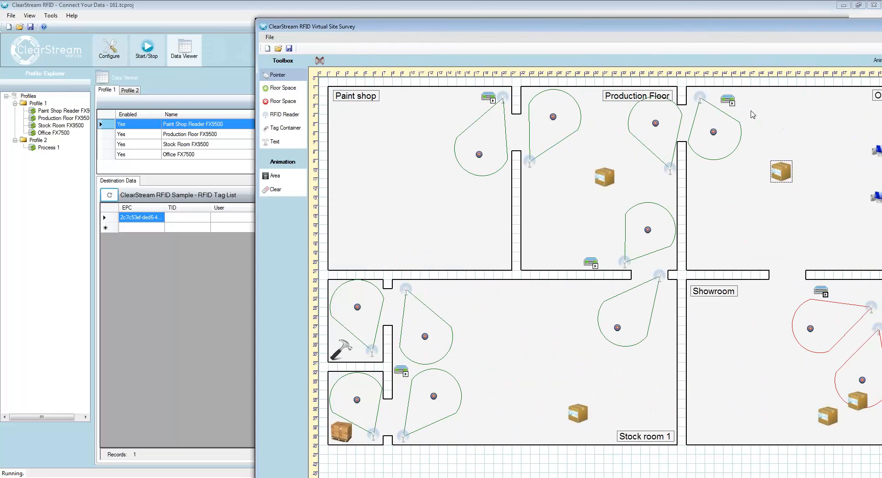
Move the Office box into Stock room 1 and refresh Profile 1's destination tag records.
drag(782, 176, 576, 336)
drag(479, 30, 881, 31)
click(109, 195)
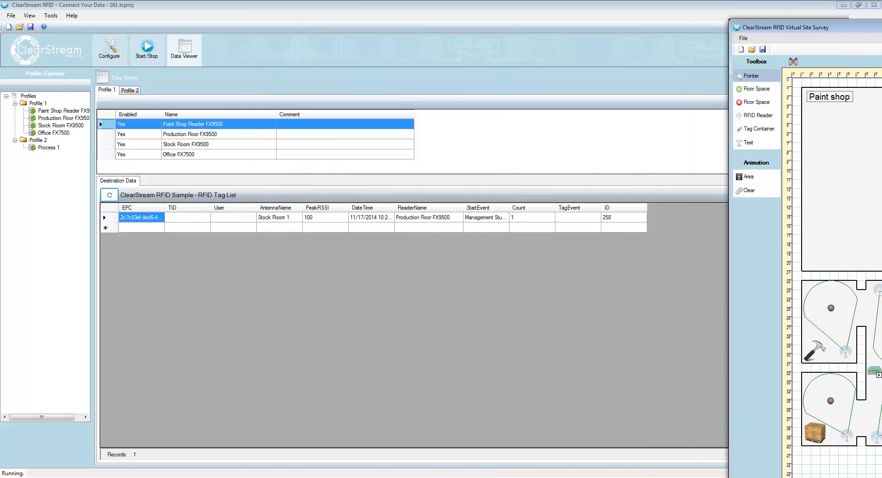
Move the wooden pallet from its small side room into Stock room 1 and refresh Profile 1's destination data.
drag(881, 23, 481, 23)
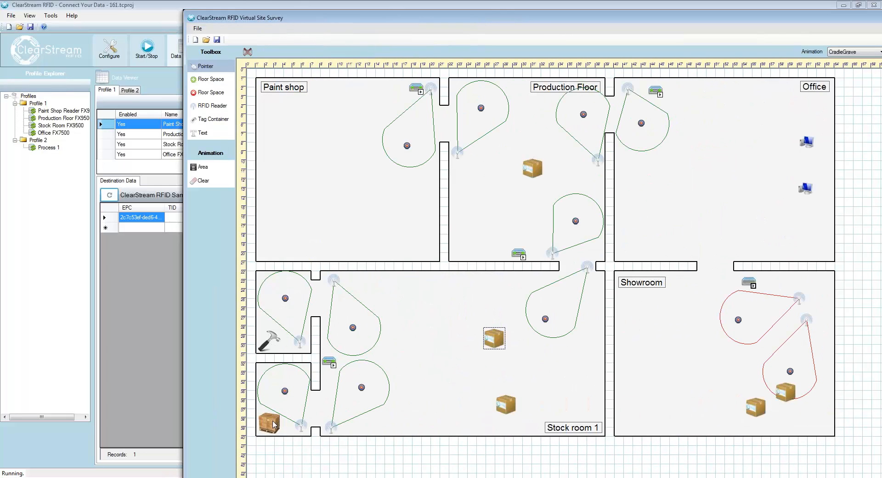
drag(276, 421, 426, 375)
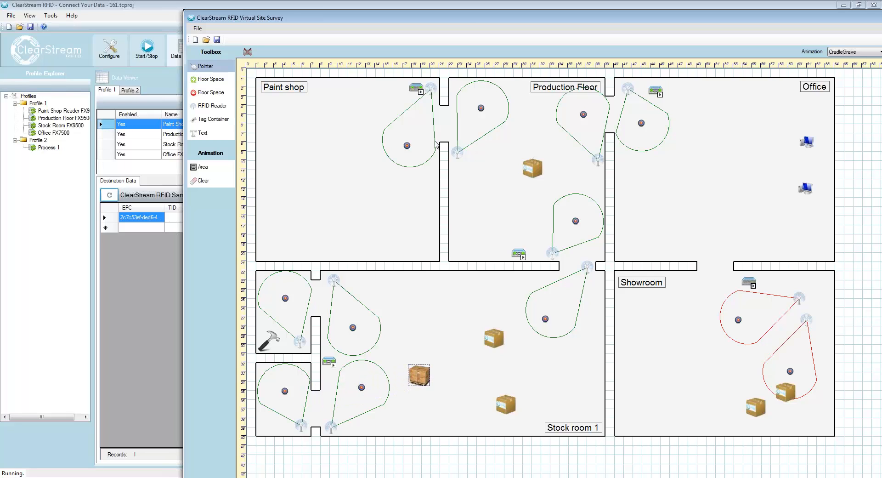
drag(469, 16, 881, 15)
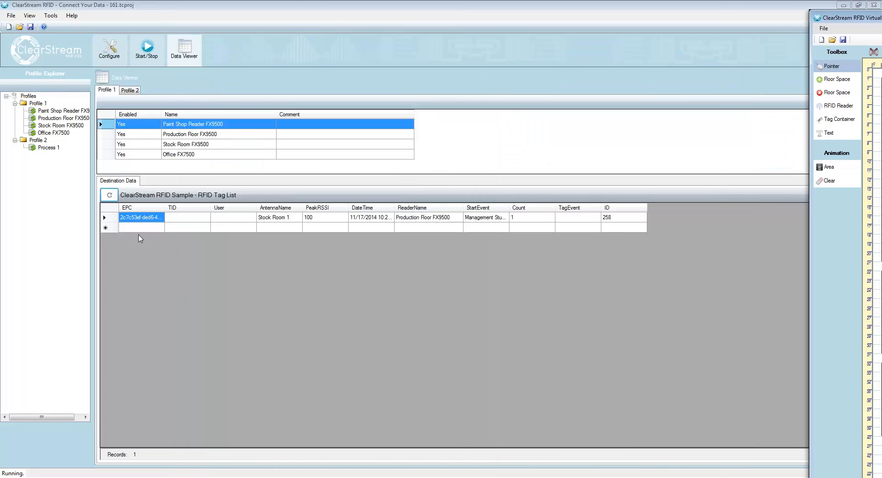
click(115, 197)
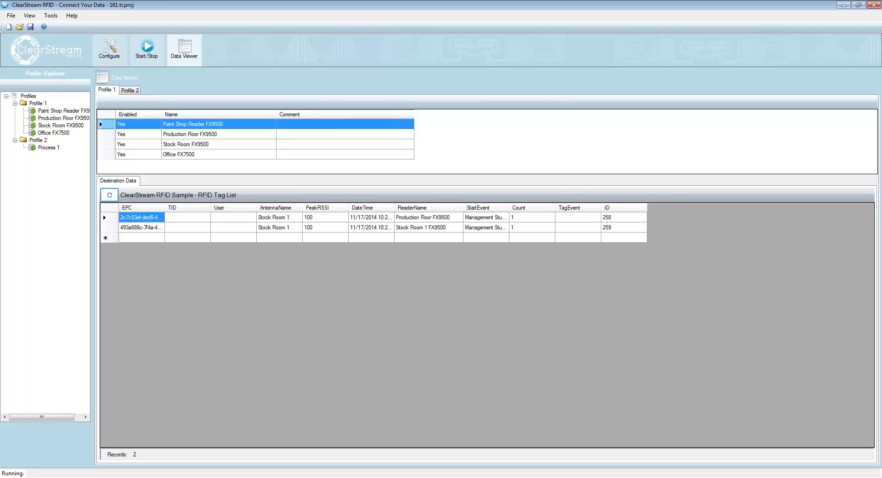
Stop all the RFID readers and check the site survey layout.
drag(881, 5, 881, 10)
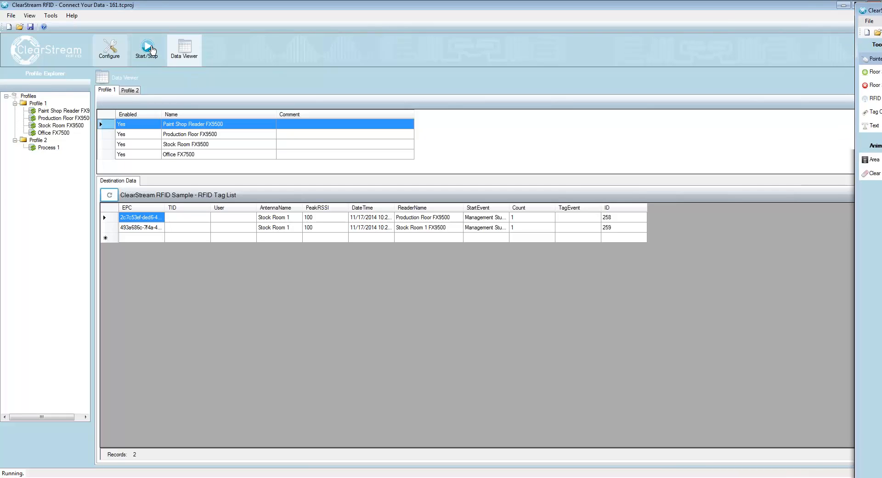
click(147, 46)
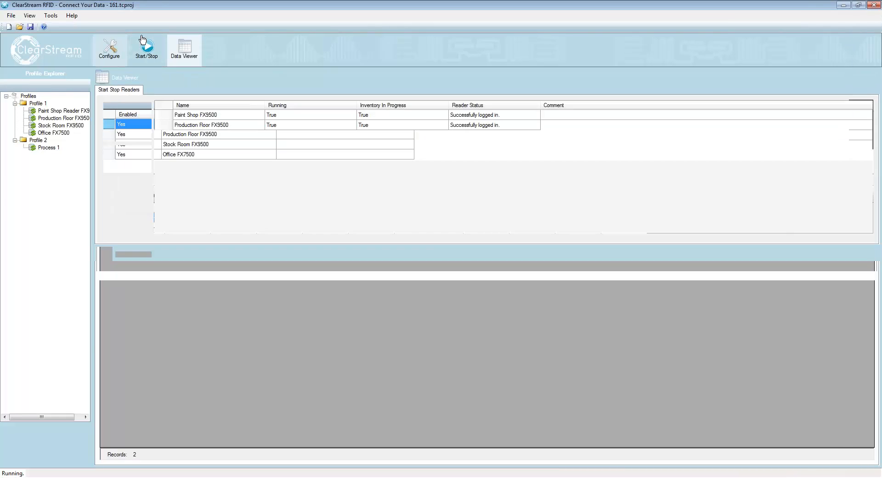
click(146, 134)
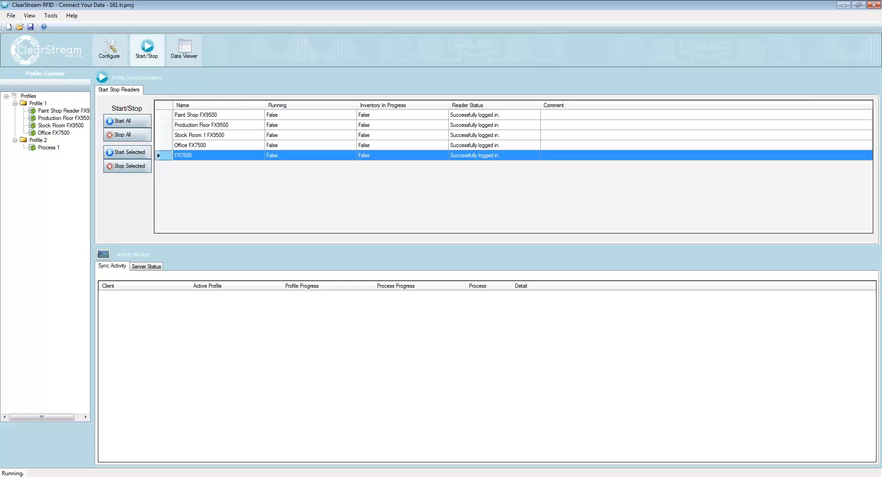
drag(881, 71, 191, 2)
Compare the source, destination and field mapping settings of Profile 1 and Profile 2, and return to the reader start/stop view.
click(109, 48)
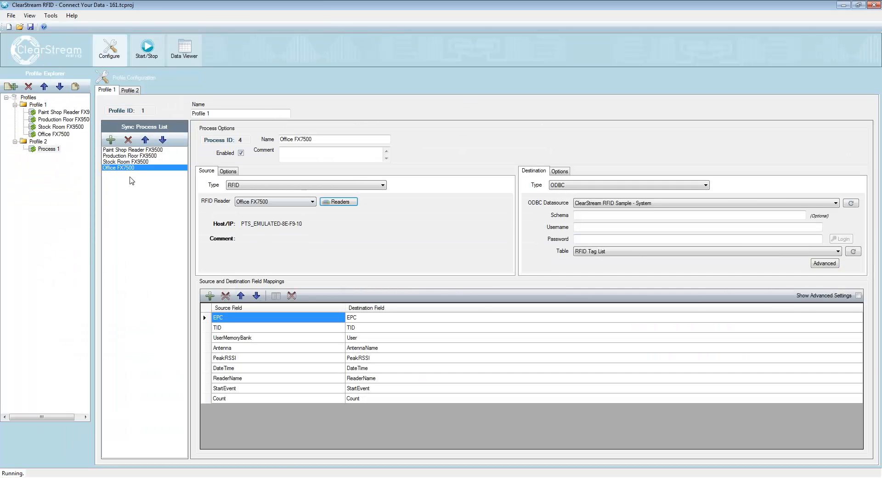
click(129, 91)
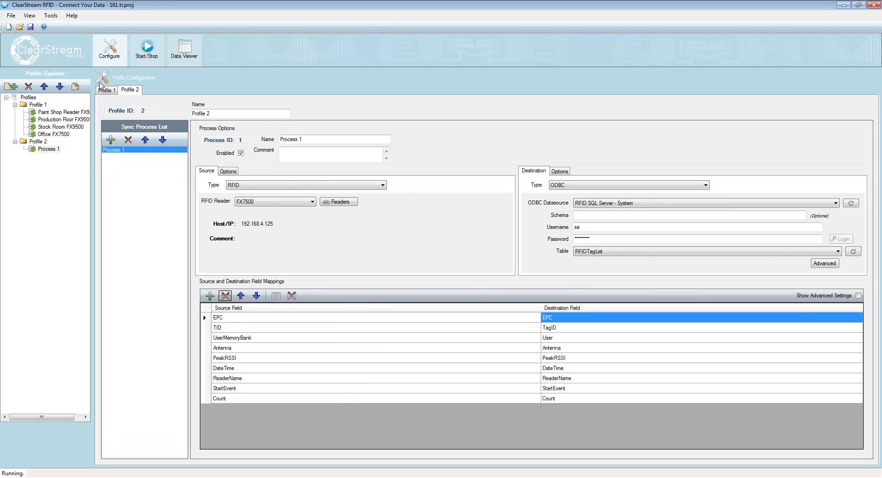
click(102, 90)
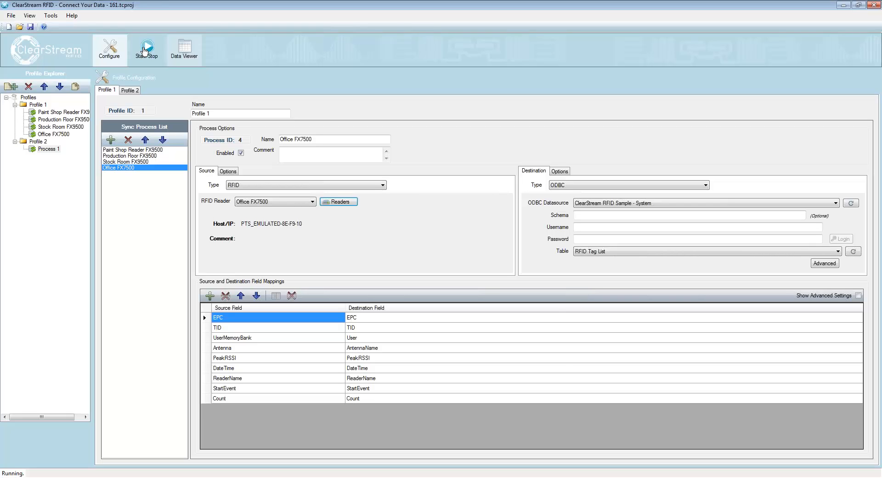
click(154, 57)
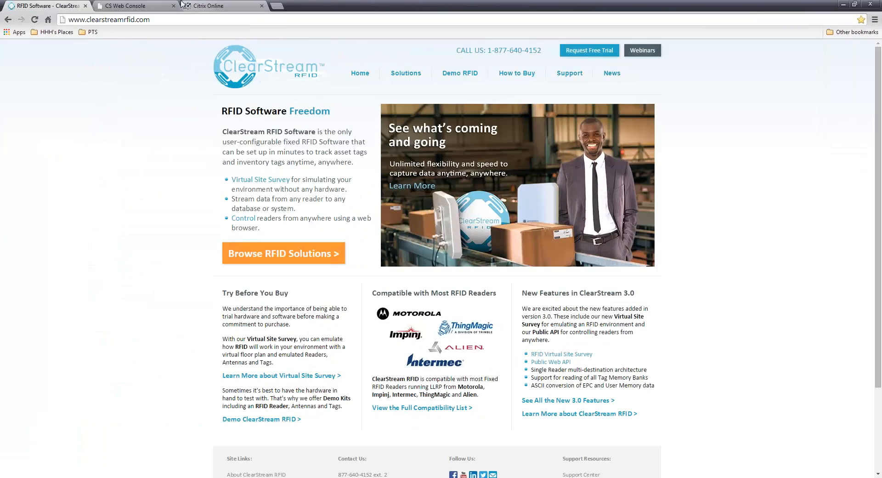
Switch to the CS Web Console in the browser and examine the server host, port and reader list.
click(156, 6)
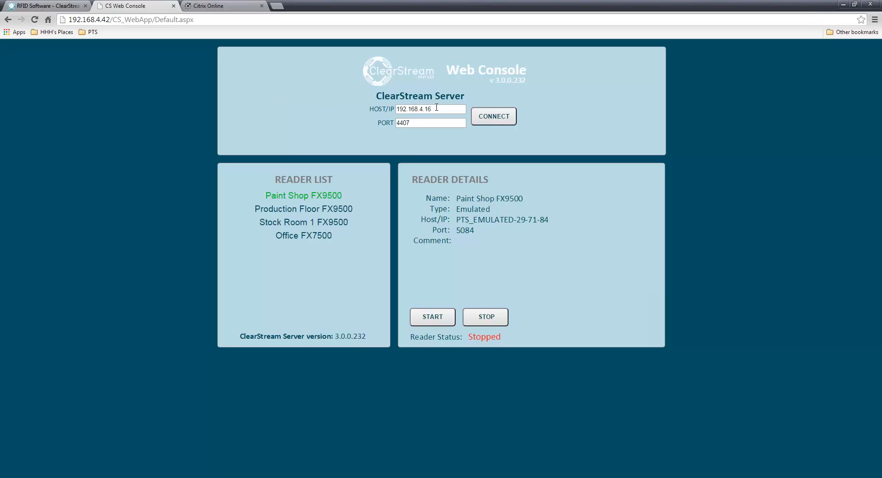
drag(436, 107, 392, 123)
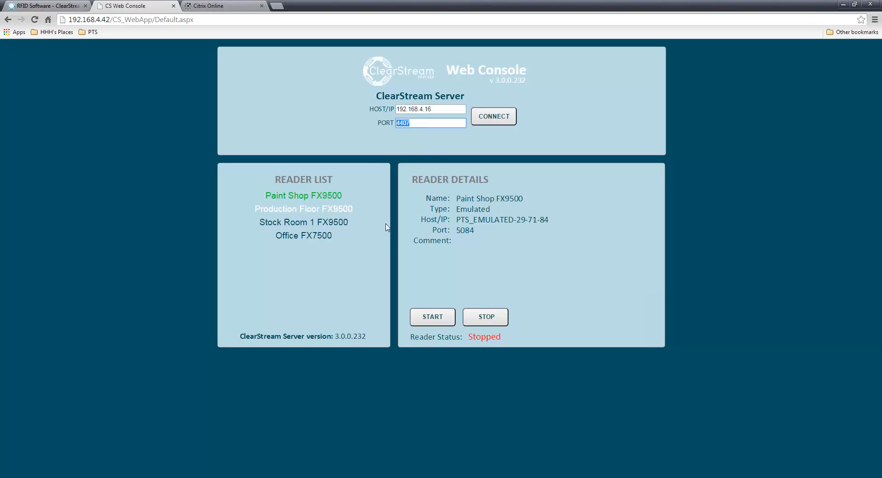
click(328, 310)
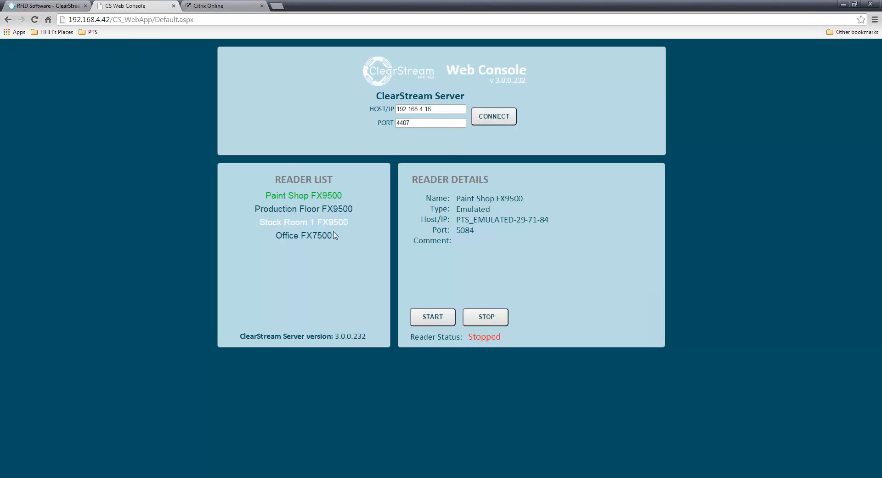
drag(312, 4, 524, 1)
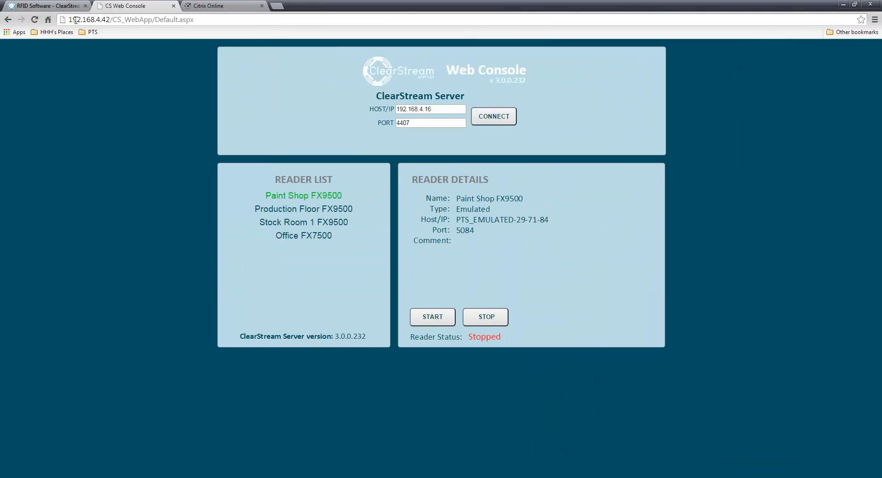
Reload the Web Console's reader list and show the details of the Production Floor FX9500 reader.
click(35, 19)
click(467, 89)
click(311, 213)
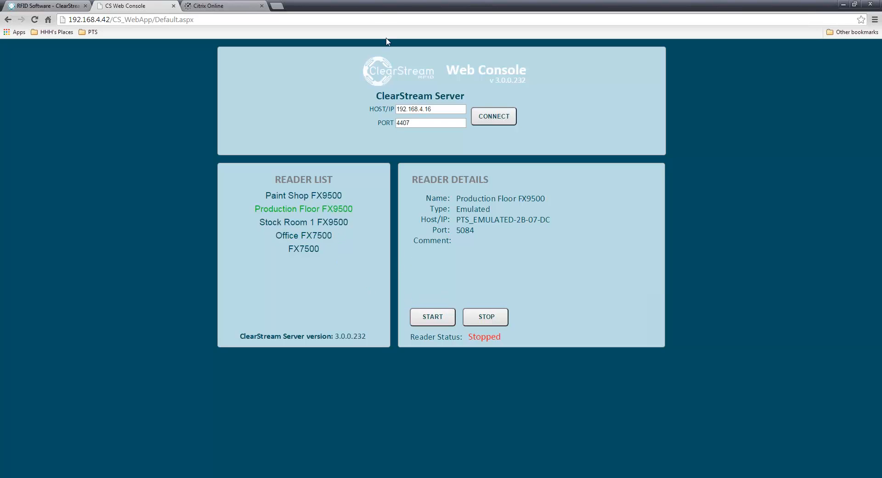
Place the Web Console beside the site survey, start the Production Floor FX9500 reader, and check its antennas in the layout.
drag(380, 5, 881, 10)
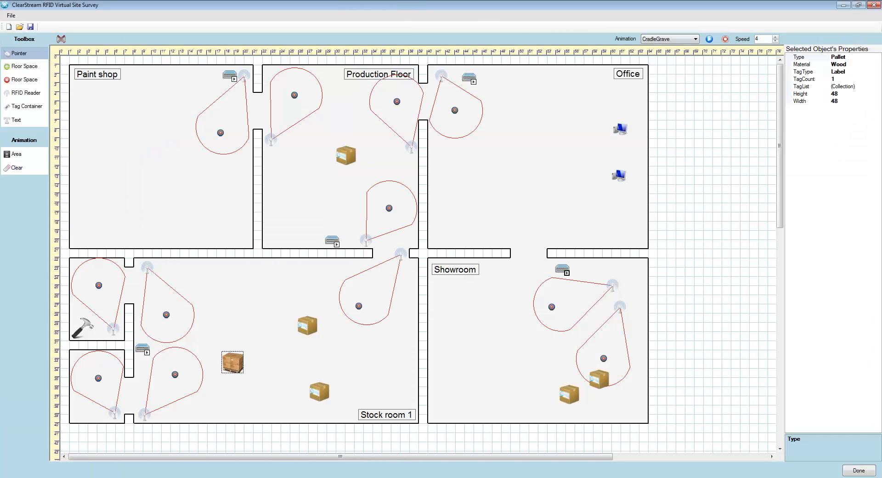
drag(881, 31, 762, 244)
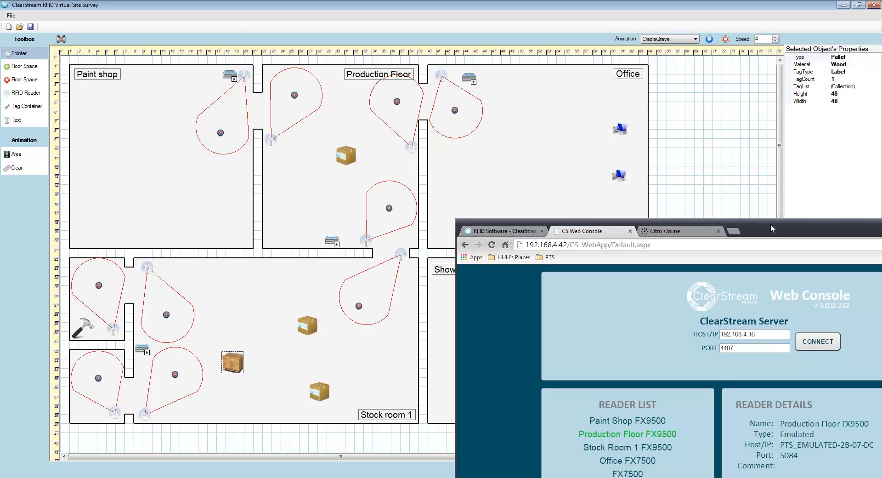
drag(770, 224, 742, 35)
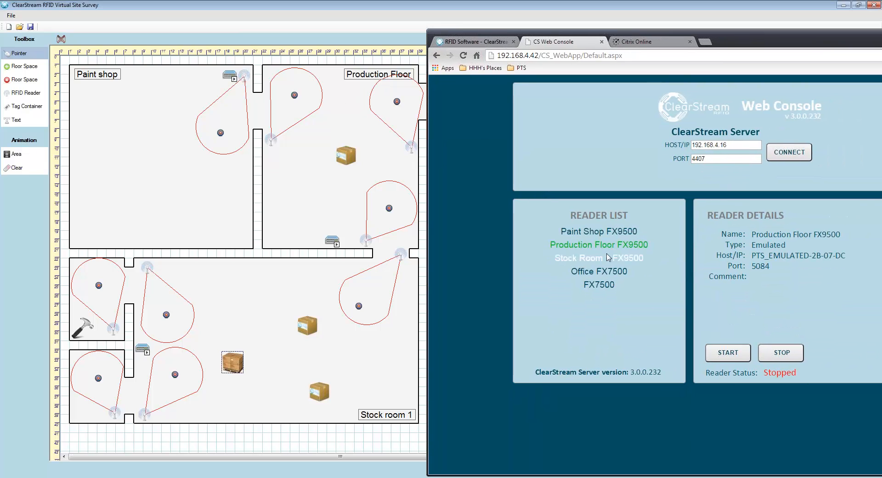
click(719, 352)
drag(745, 39, 881, 41)
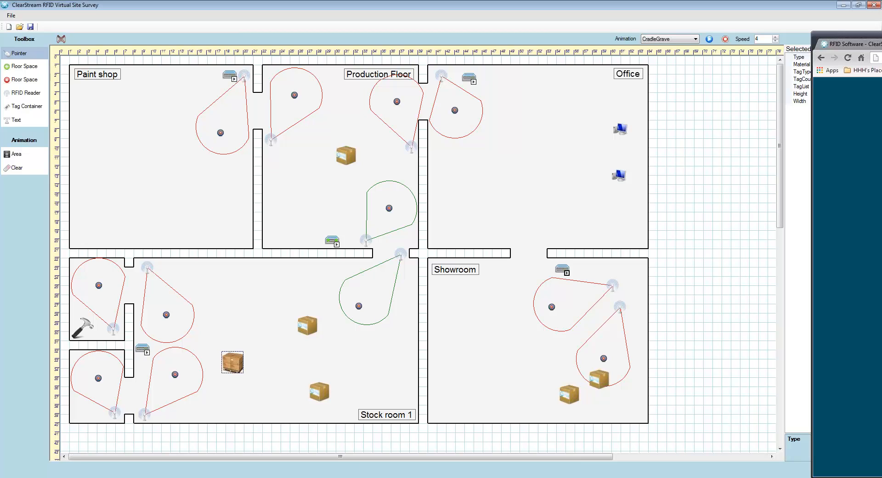
Check the reader statuses in ClearStream RFID and switch to the ClearStreamV3Release-short_140730.pptx presentation in PowerPoint.
key(alt+Tab)
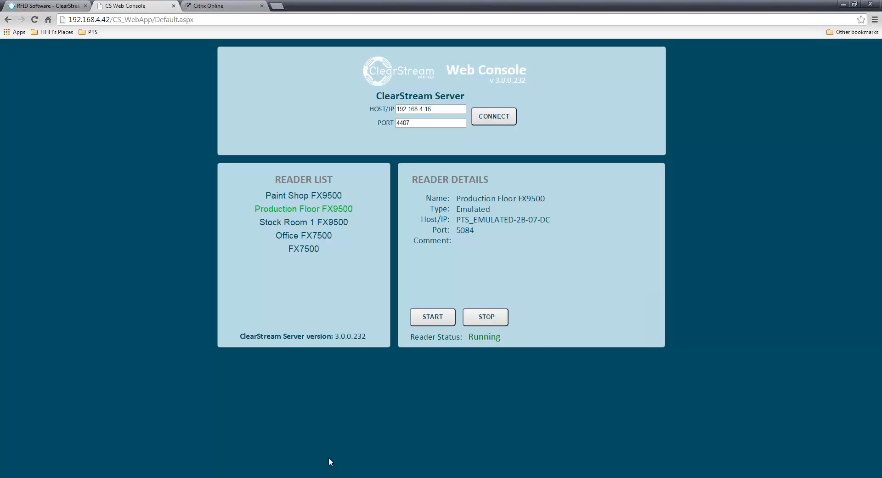
key(alt+Tab)
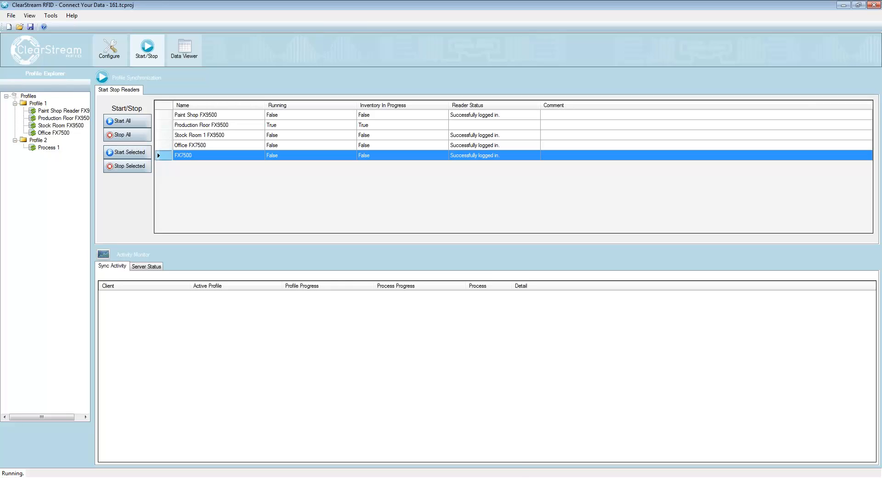
click(463, 477)
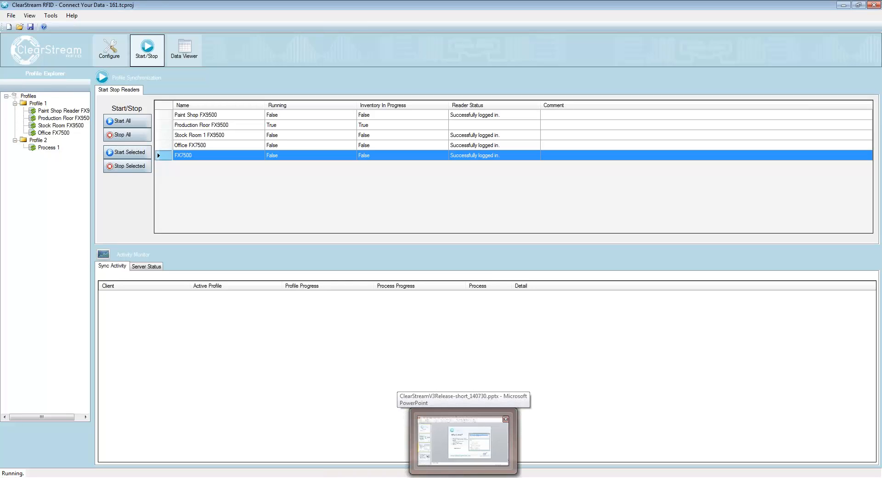
click(463, 477)
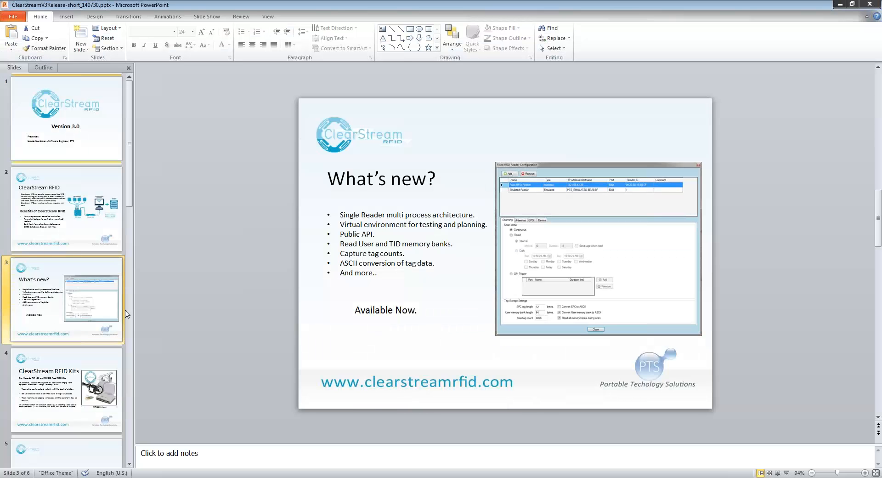